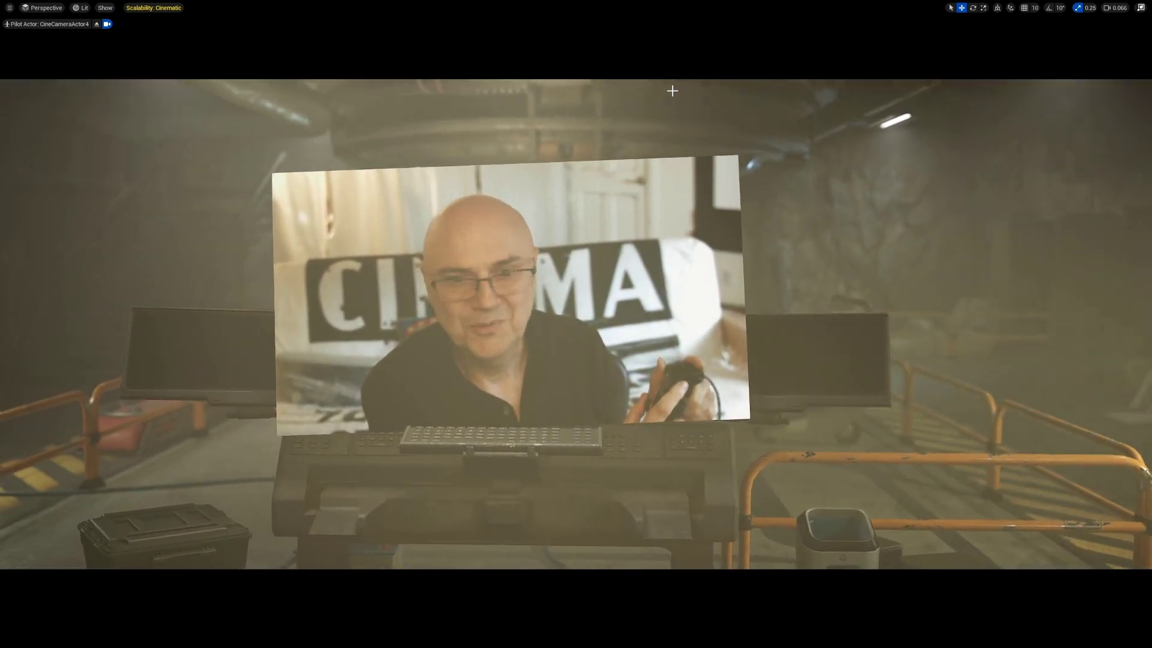
# - Leave the full-screen viewport, create a new folder inside the Live folder and open it
pyautogui.press('F11')
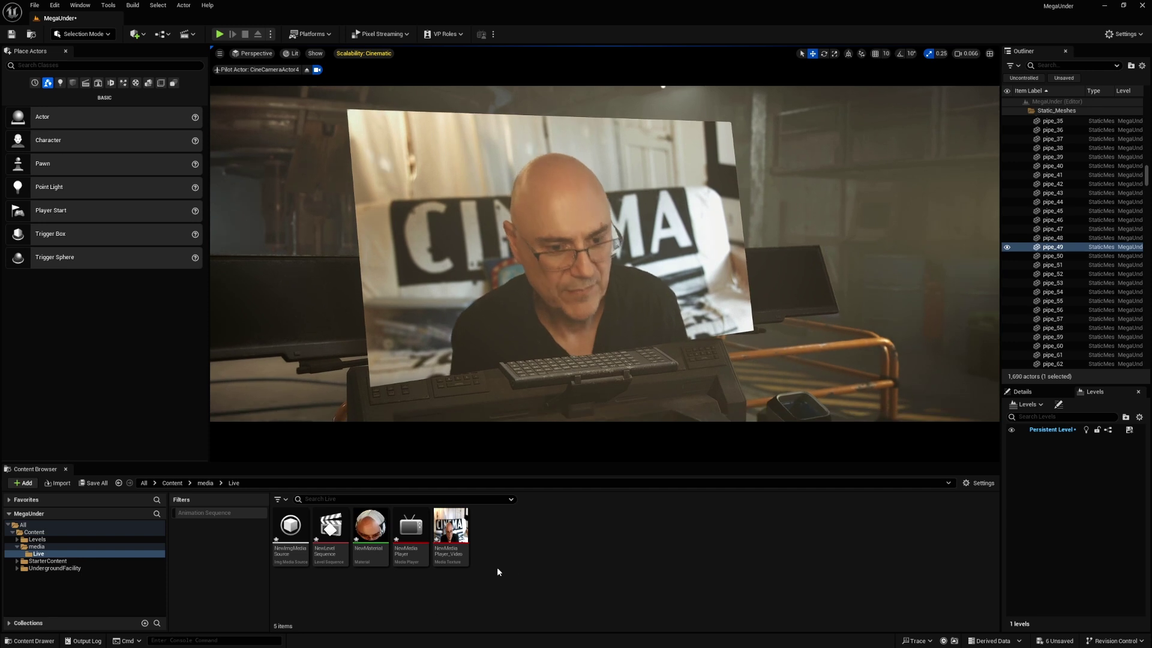
pyautogui.rightClick(512, 570)
pyautogui.click(549, 217)
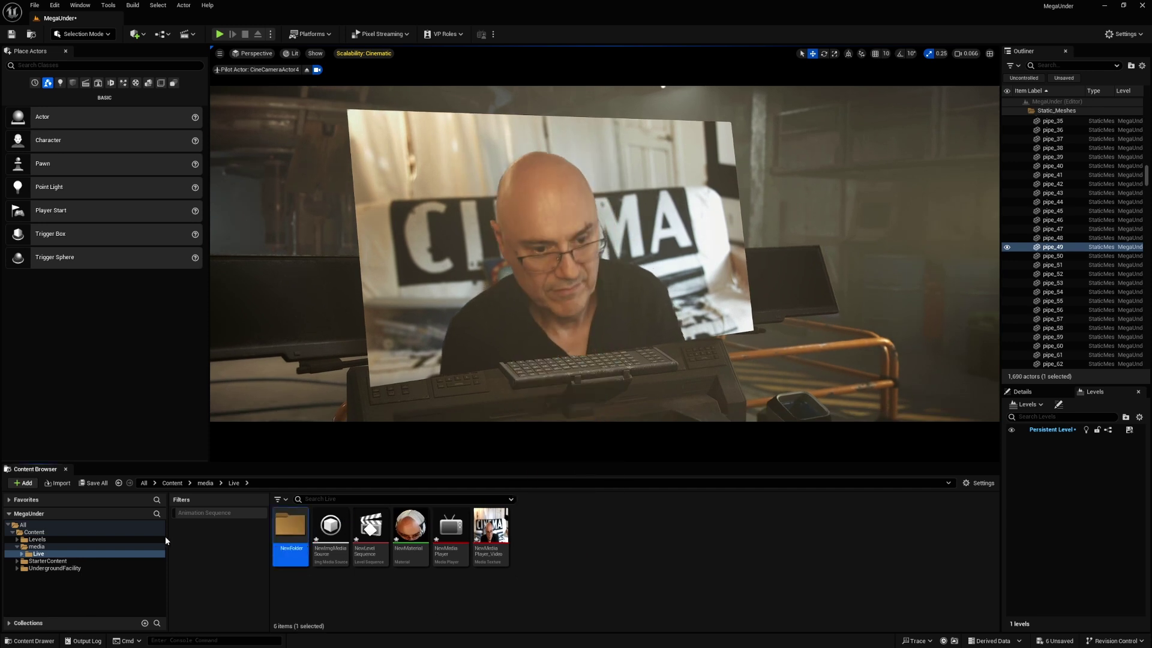
pyautogui.doubleClick(282, 528)
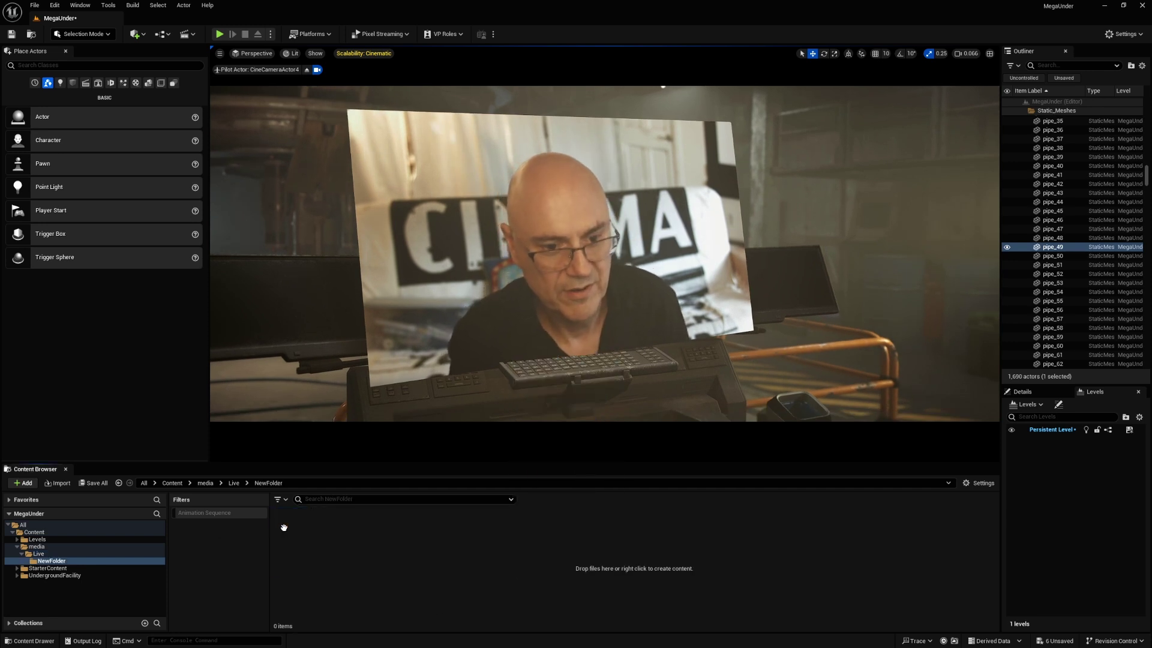
# - Create a Media Player asset in the new folder together with its linked video output MediaTexture asset
pyautogui.rightClick(376, 547)
pyautogui.click(362, 556)
pyautogui.rightClick(407, 567)
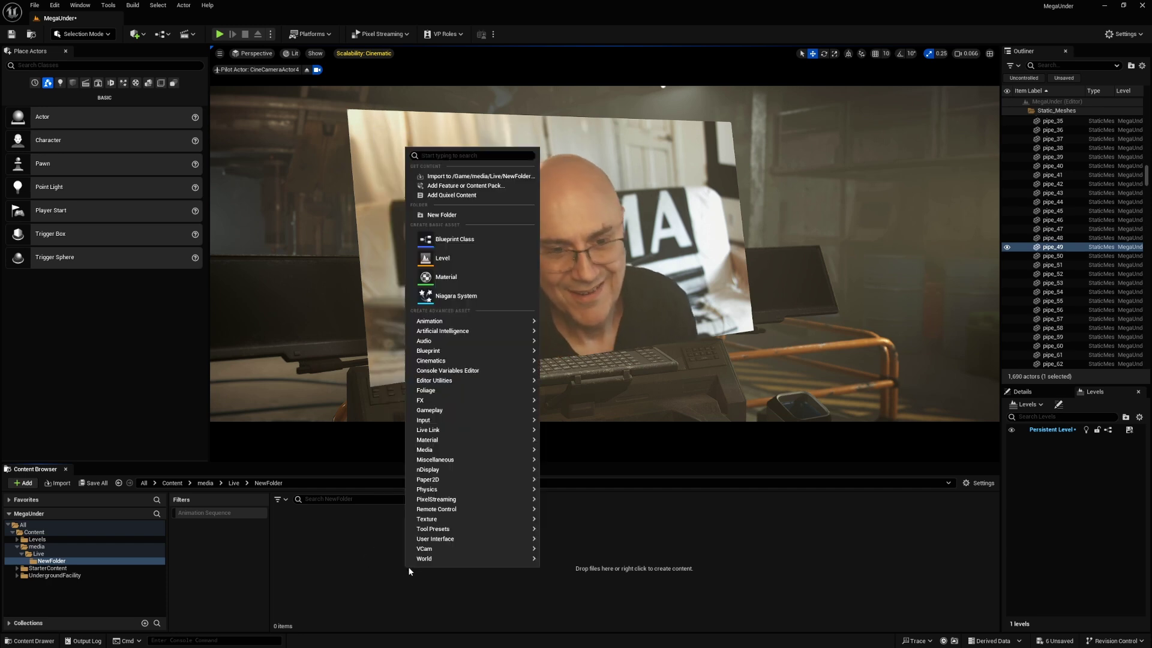
pyautogui.rightClick(351, 556)
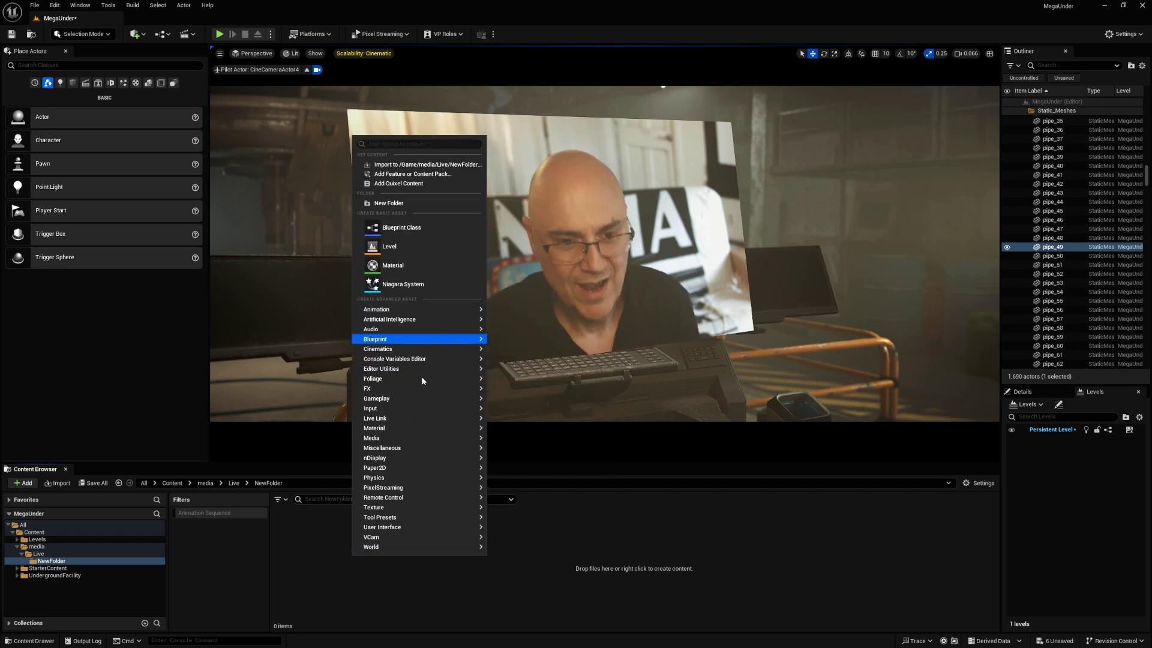
pyautogui.moveTo(401, 434)
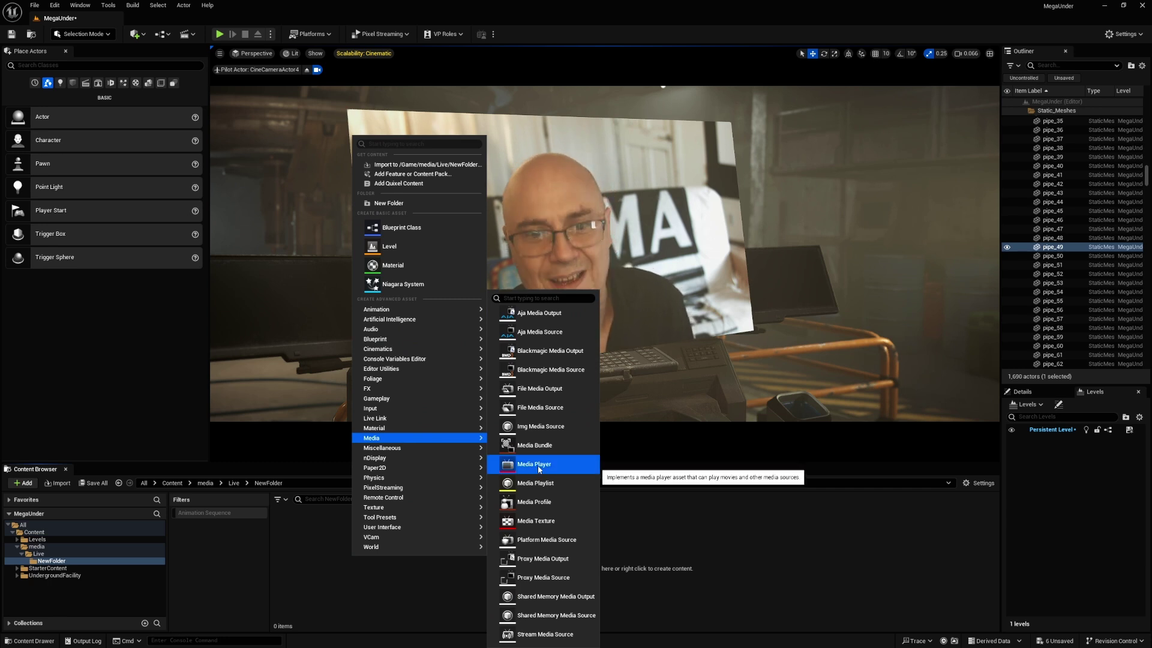
pyautogui.click(538, 465)
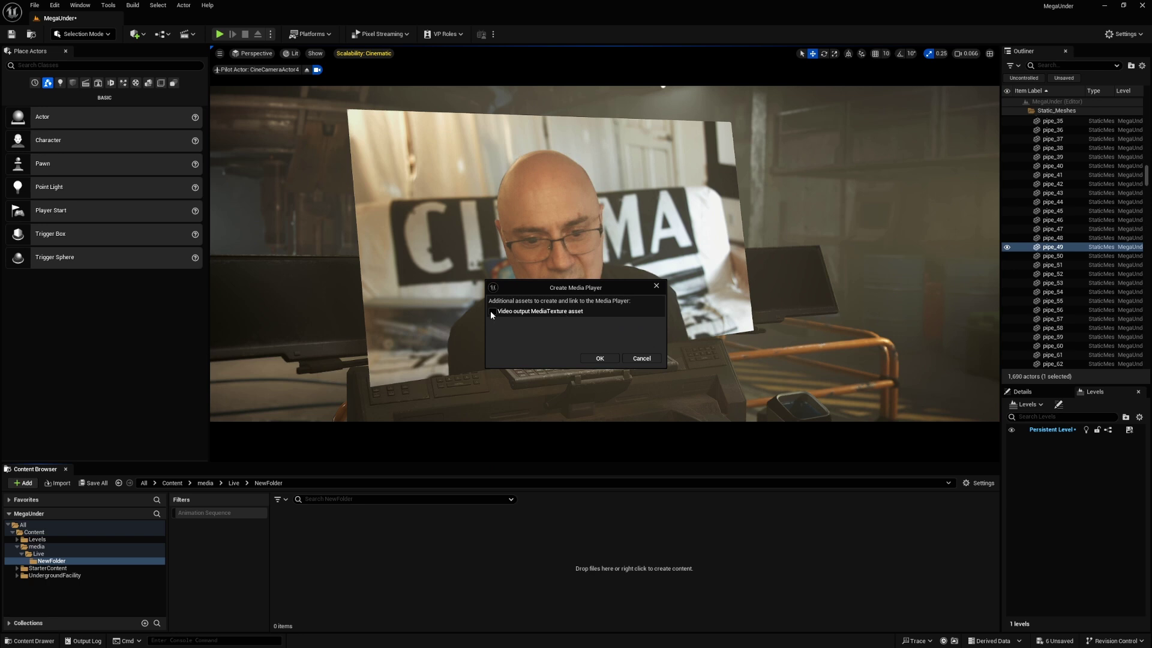
pyautogui.click(596, 358)
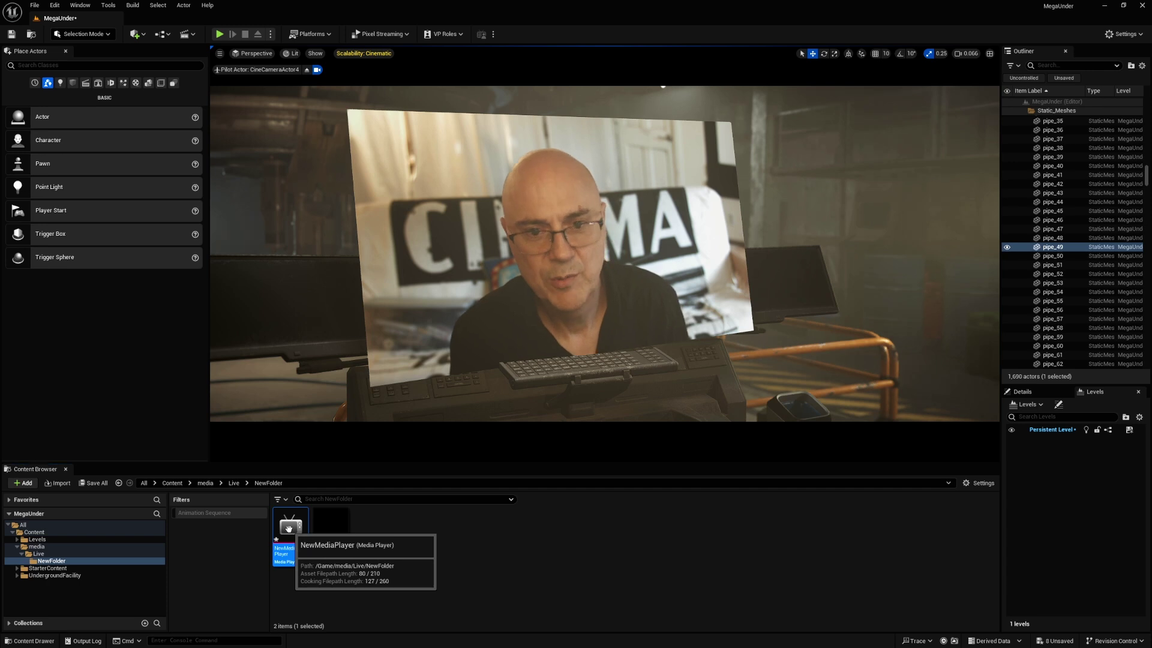
# - Open the new media player and play the USB Video capture device in it
pyautogui.doubleClick(290, 528)
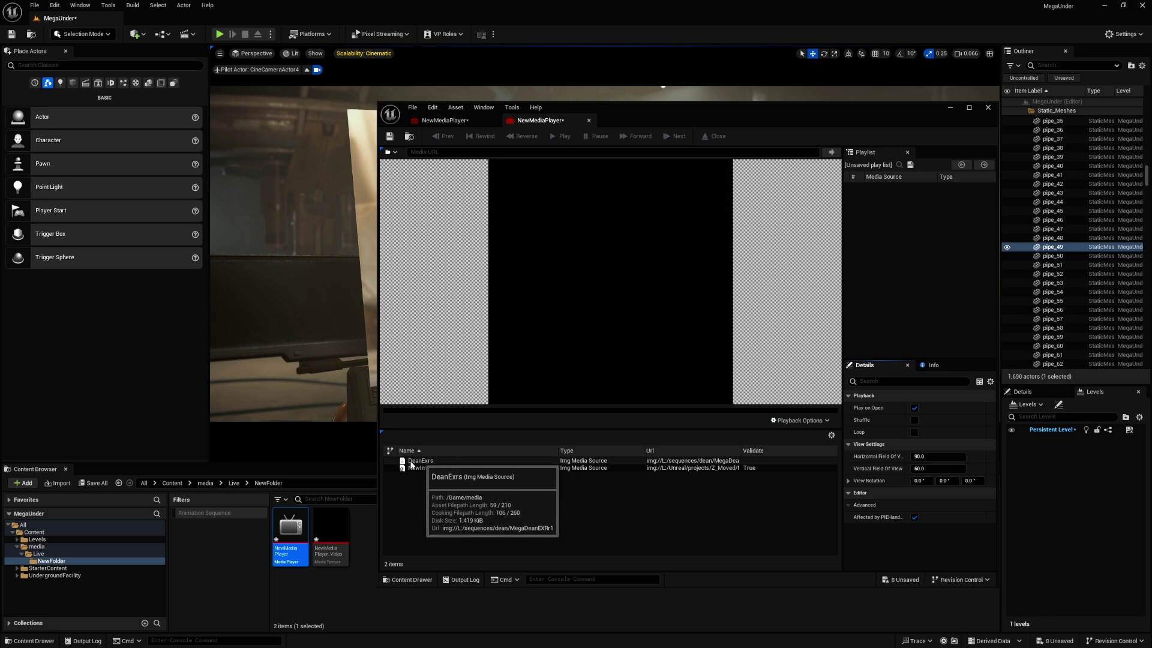
pyautogui.click(451, 461)
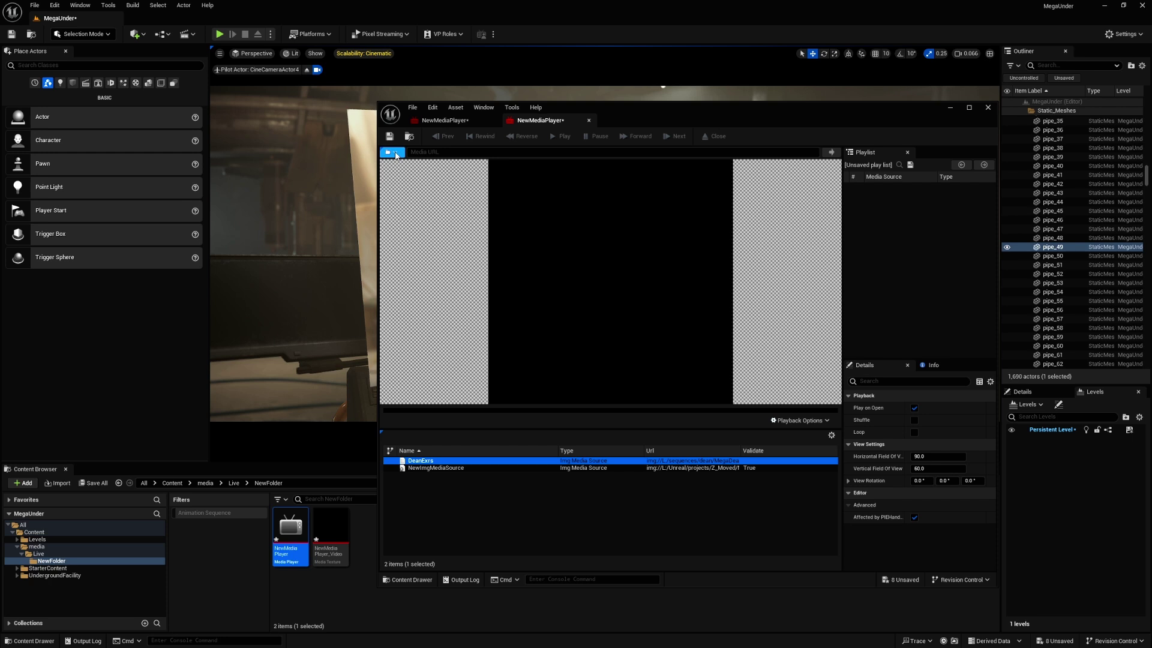
pyautogui.click(396, 153)
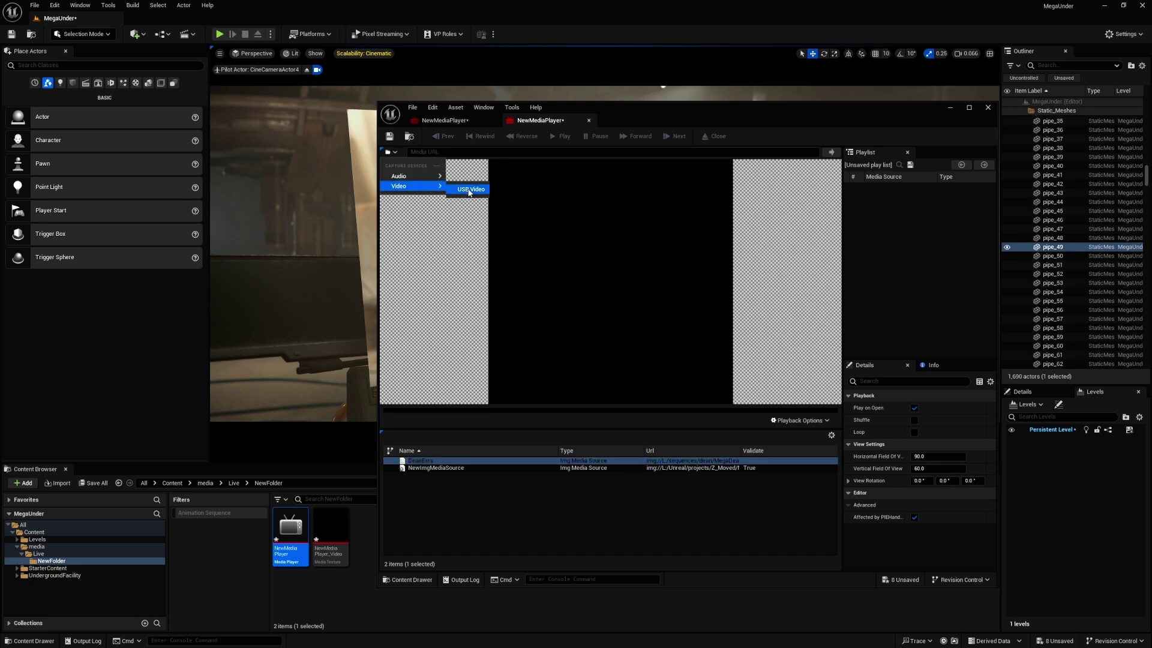
pyautogui.click(470, 189)
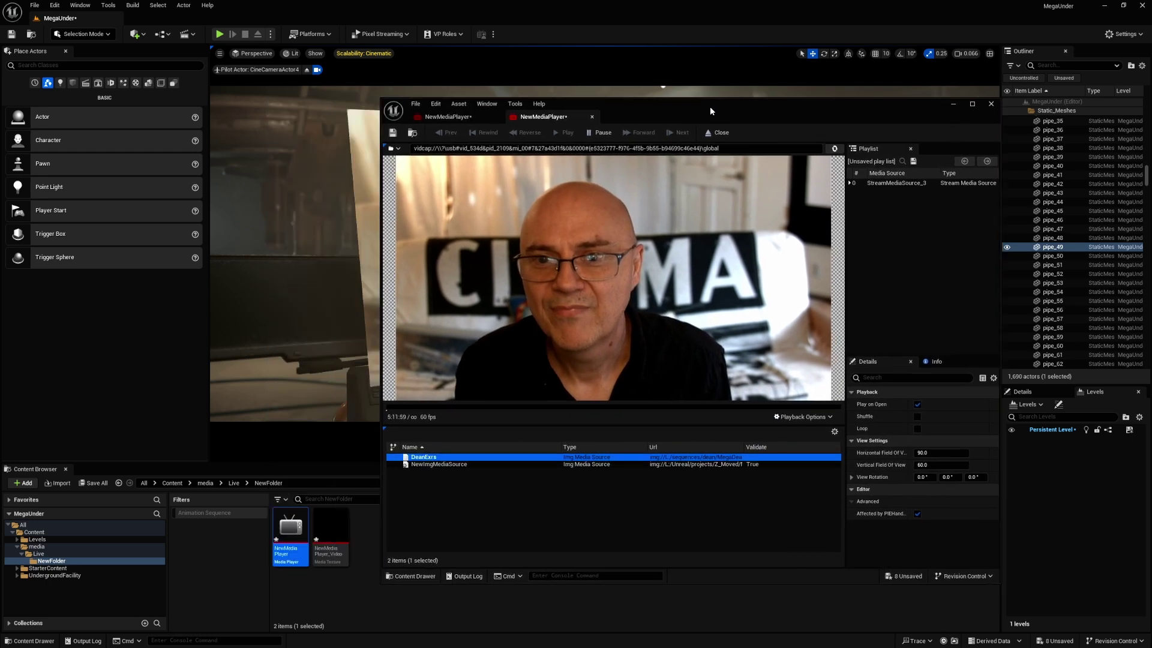
pyautogui.moveTo(710, 106); pyautogui.dragTo(437, 114)
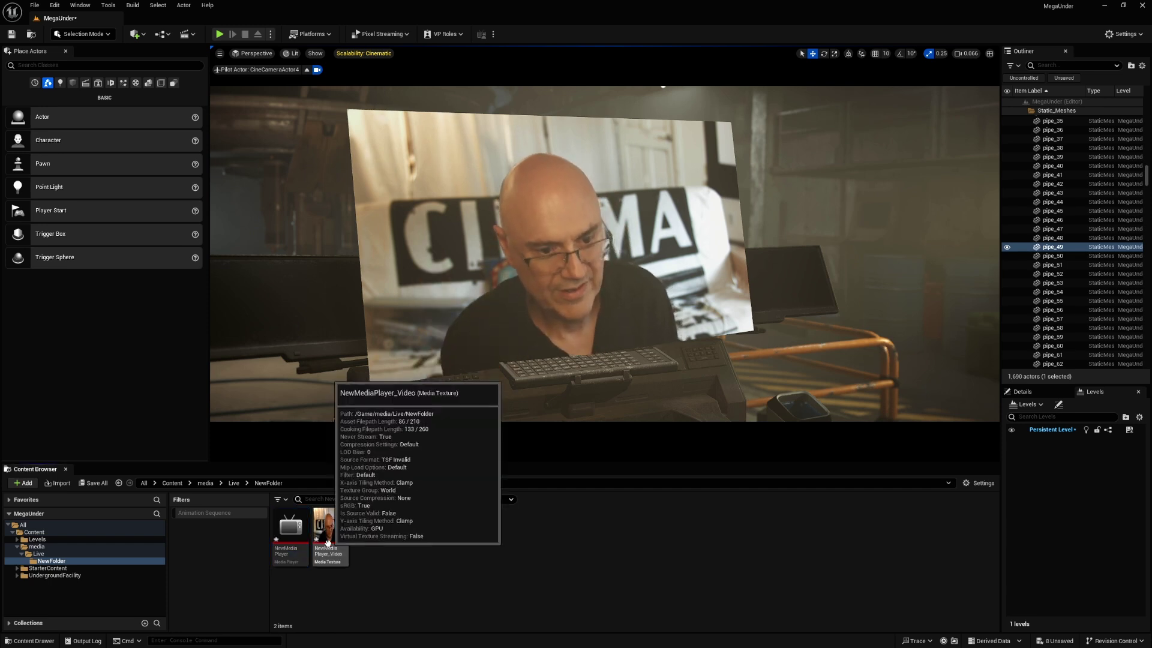
# - Open the new media texture to examine the video feed, and close its editor
pyautogui.click(324, 533)
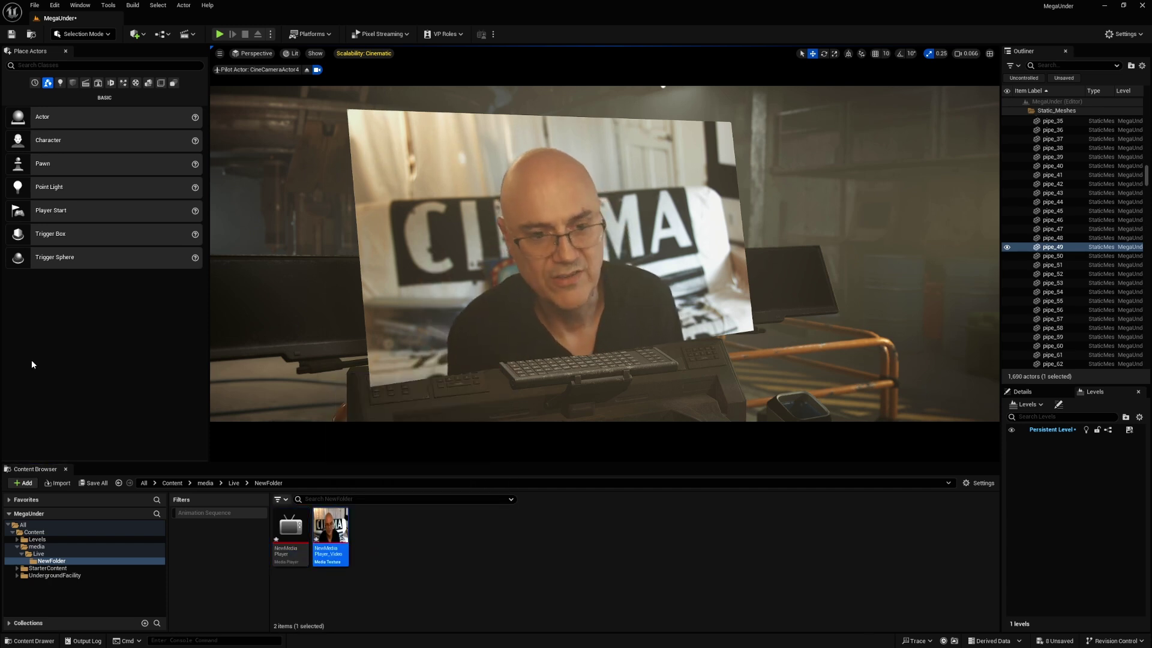
pyautogui.doubleClick(330, 527)
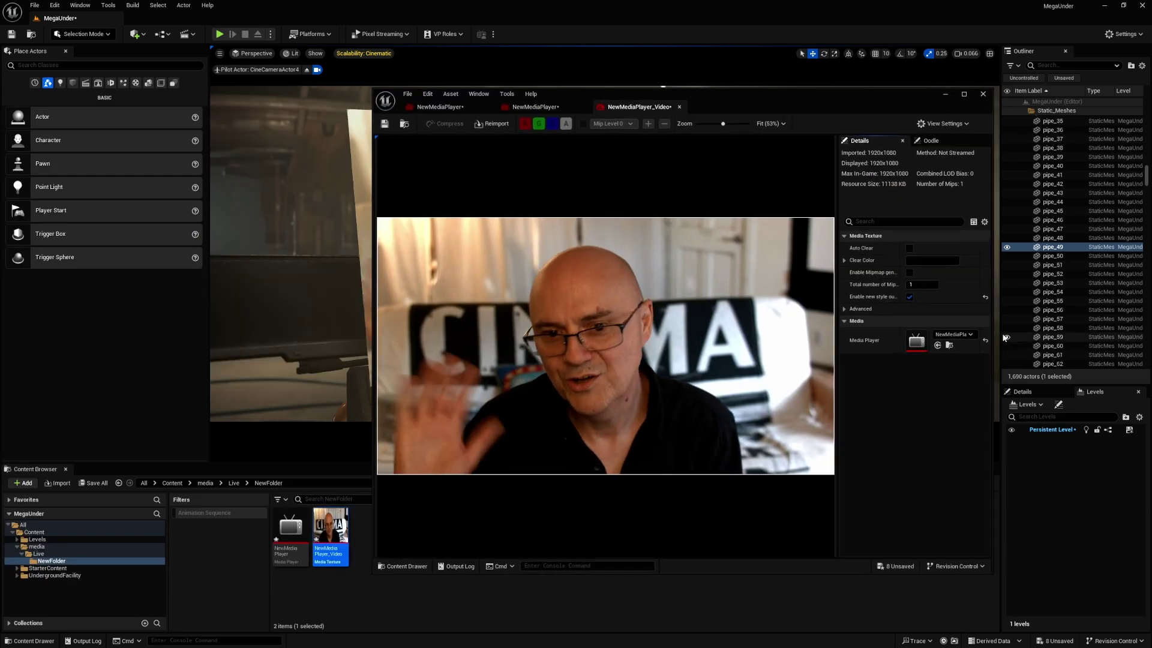
pyautogui.click(983, 93)
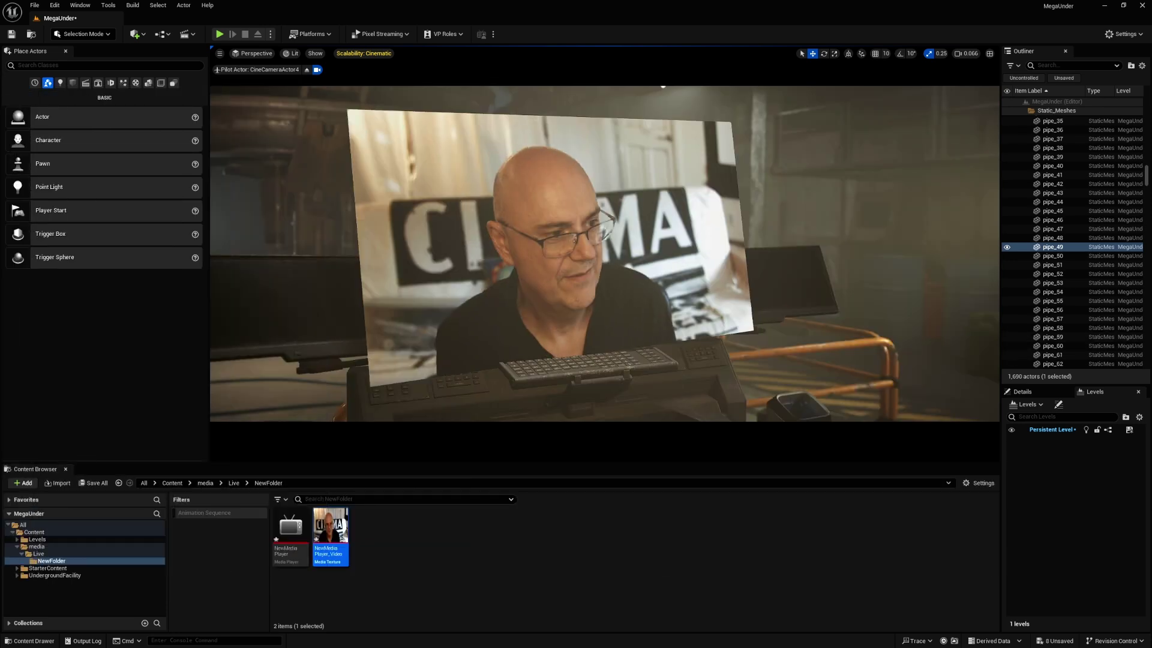
# - Create a new material in the folder, keeping its default name
pyautogui.rightClick(414, 543)
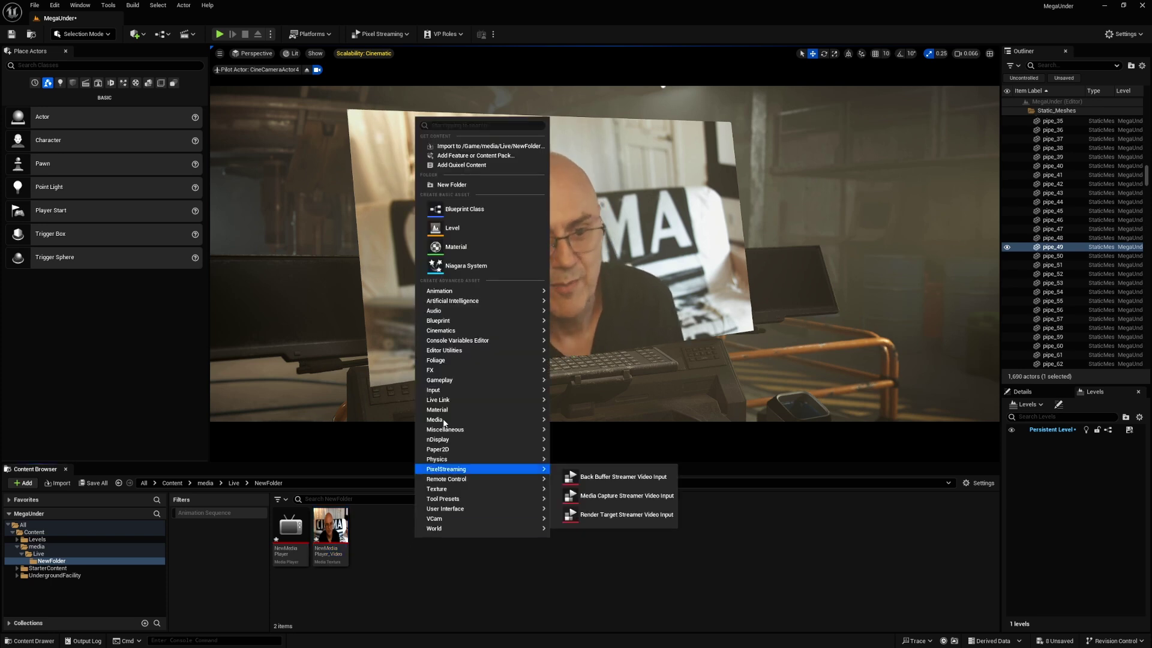
pyautogui.moveTo(444, 413)
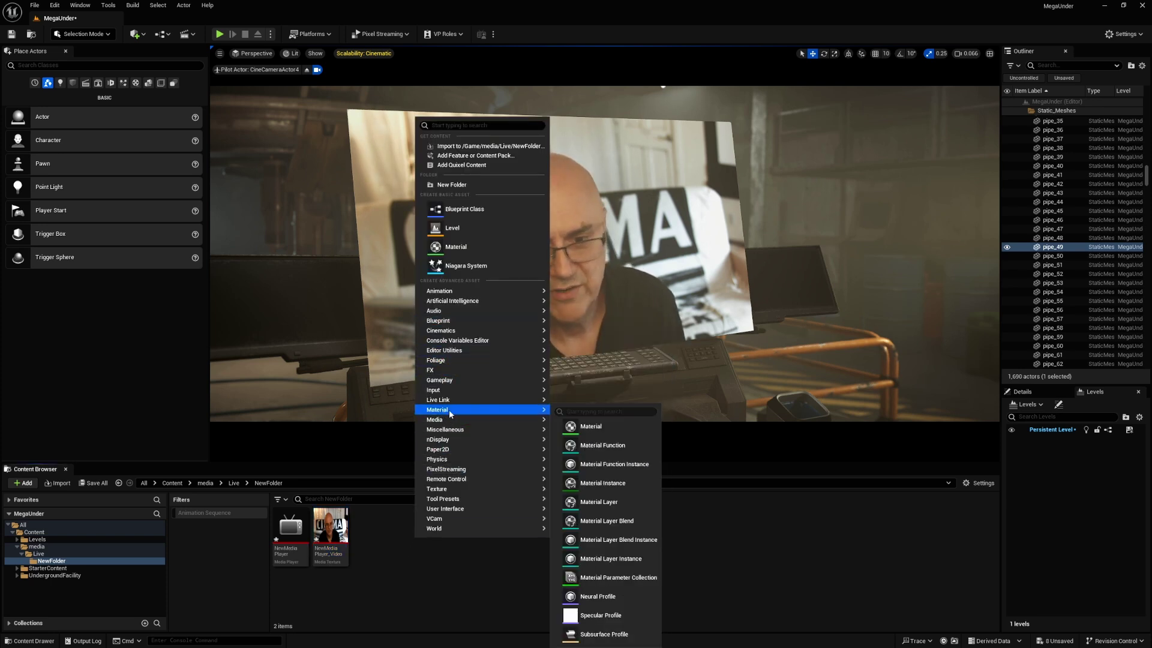
pyautogui.click(591, 426)
pyautogui.press('Return')
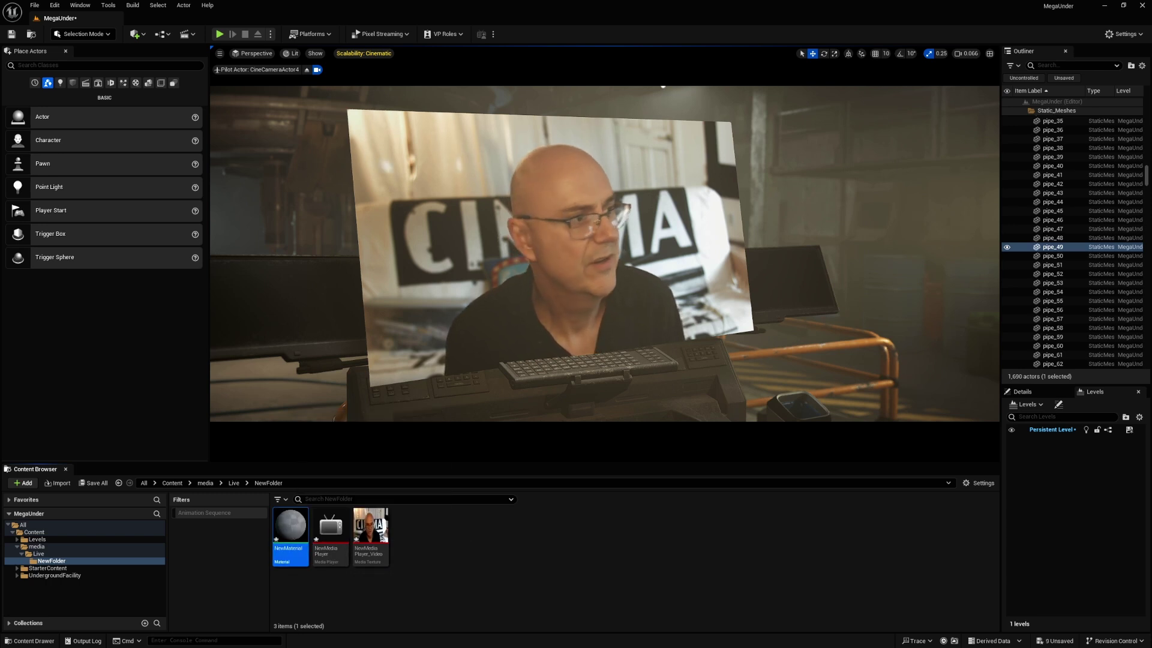
# - Open the new material, add the media texture to its graph and connect the texture's RGB output to Emissive Color
pyautogui.doubleClick(291, 528)
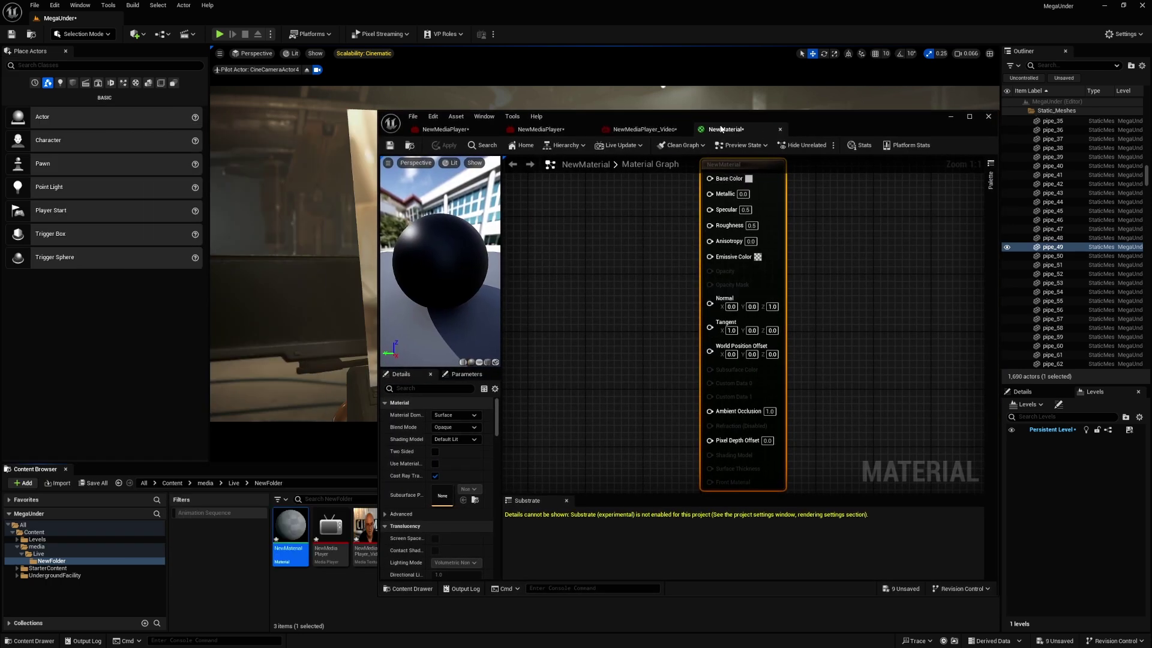
pyautogui.moveTo(668, 115); pyautogui.dragTo(905, 167)
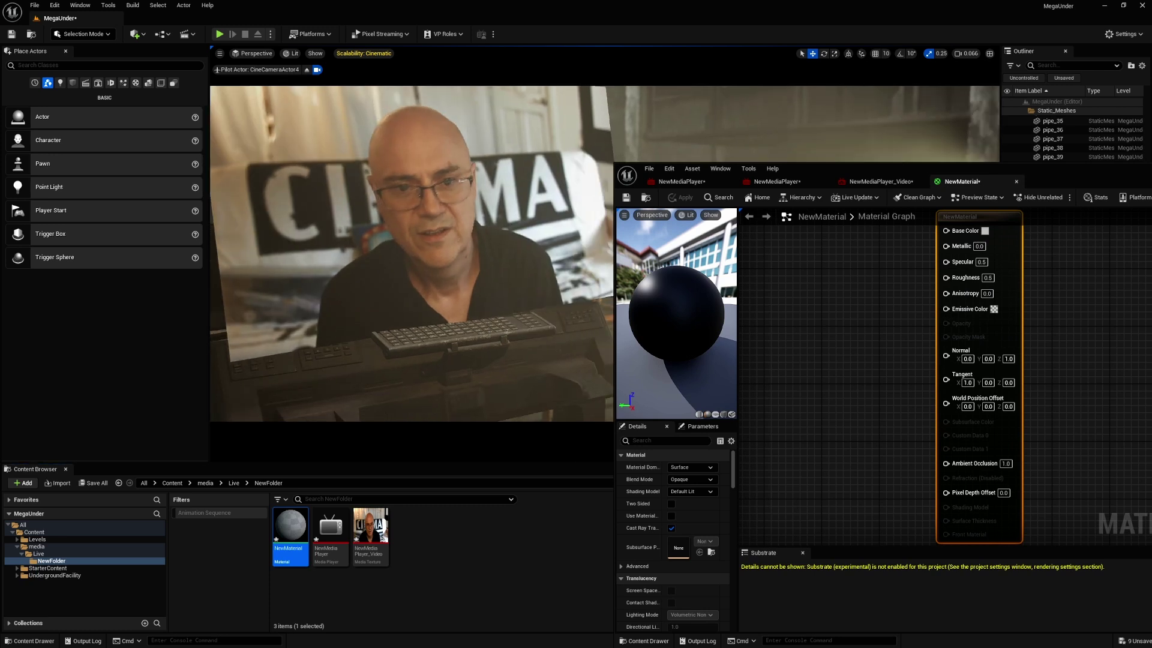
pyautogui.moveTo(872, 167); pyautogui.dragTo(791, 130)
pyautogui.scroll(-2, 823, 372)
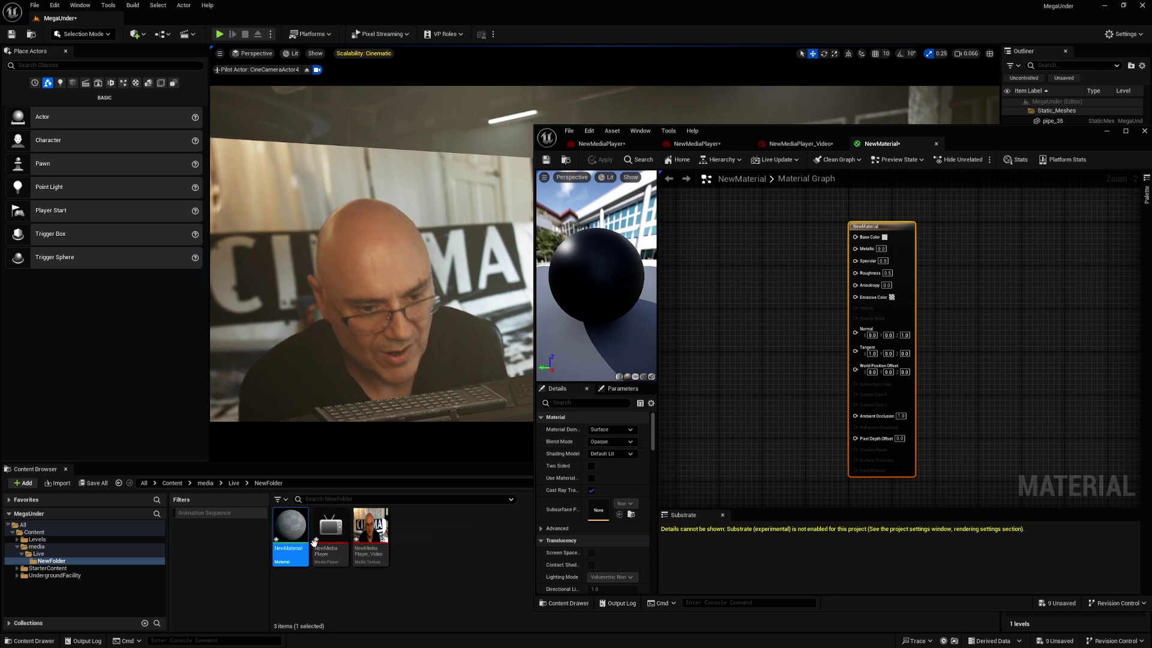
pyautogui.click(371, 537)
pyautogui.moveTo(372, 541); pyautogui.dragTo(722, 336)
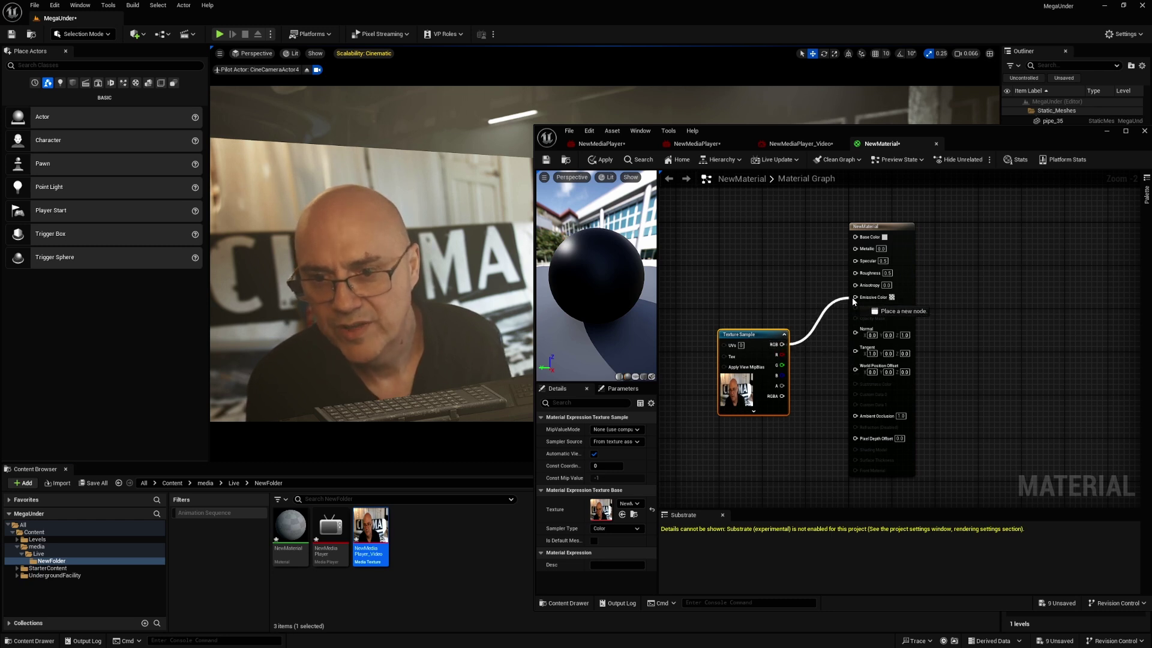
pyautogui.moveTo(855, 299); pyautogui.dragTo(855, 297)
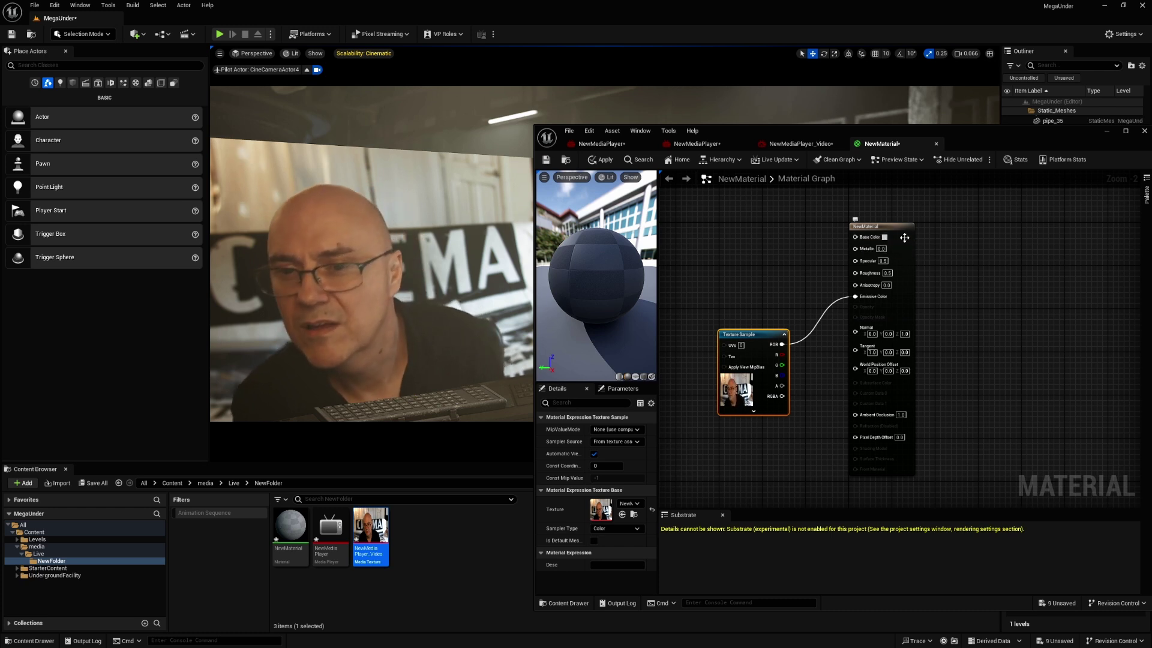
# - Set the material's Base Color to black, then save the material and close its editor
pyautogui.click(885, 237)
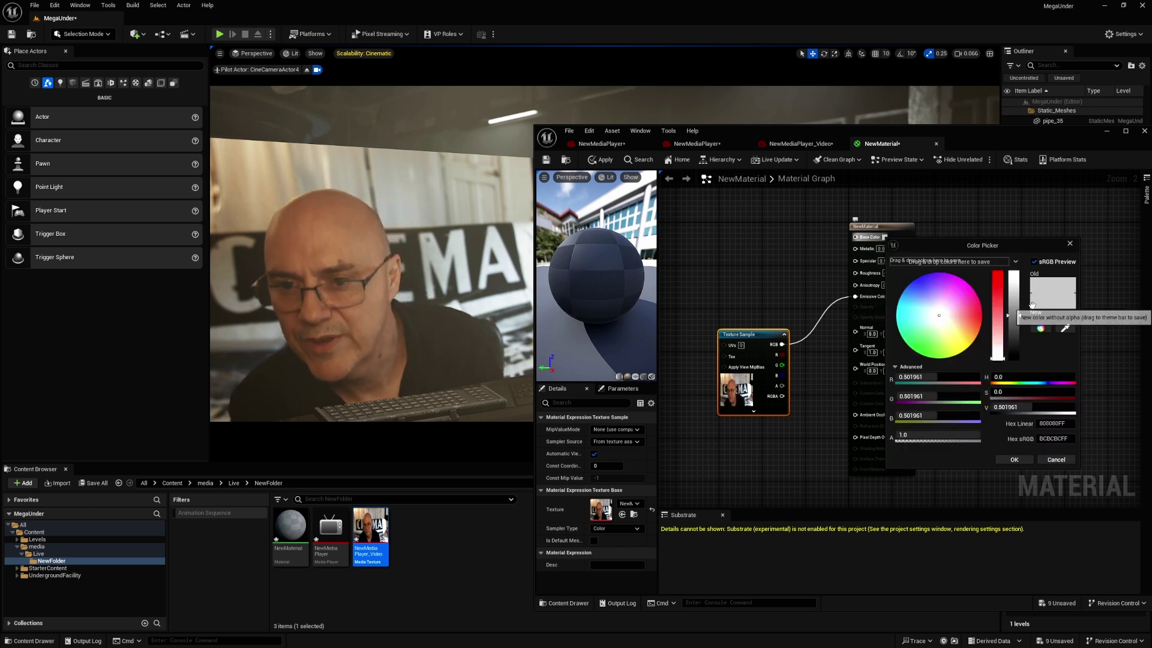
pyautogui.moveTo(1021, 319); pyautogui.dragTo(1030, 399)
pyautogui.click(1017, 462)
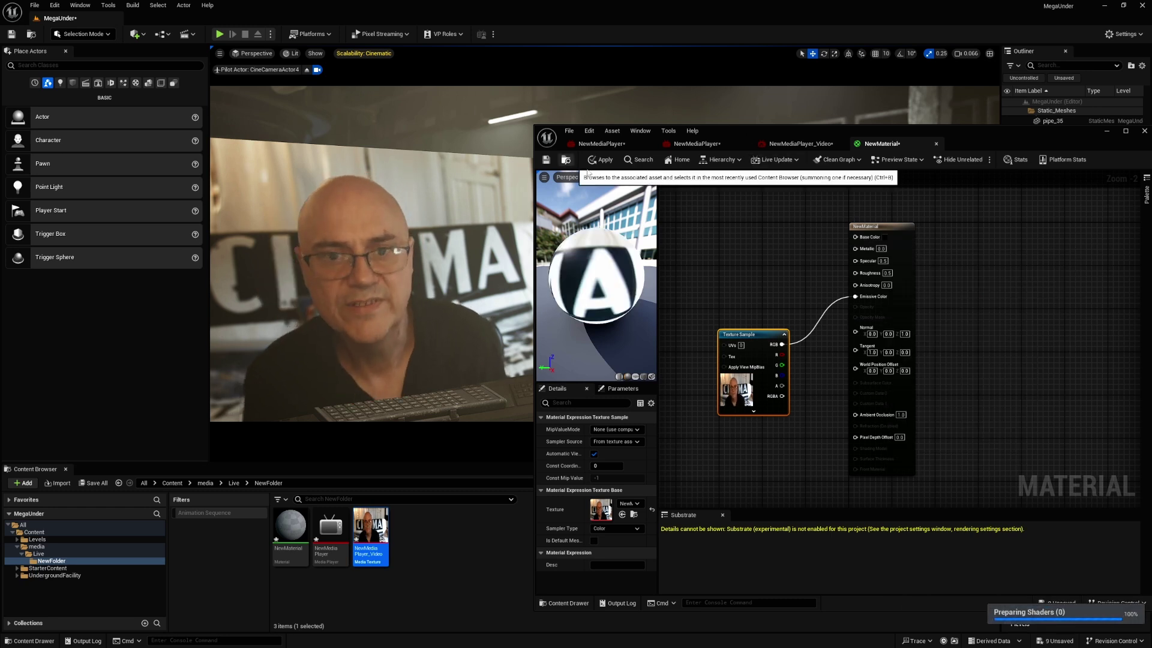
pyautogui.click(546, 161)
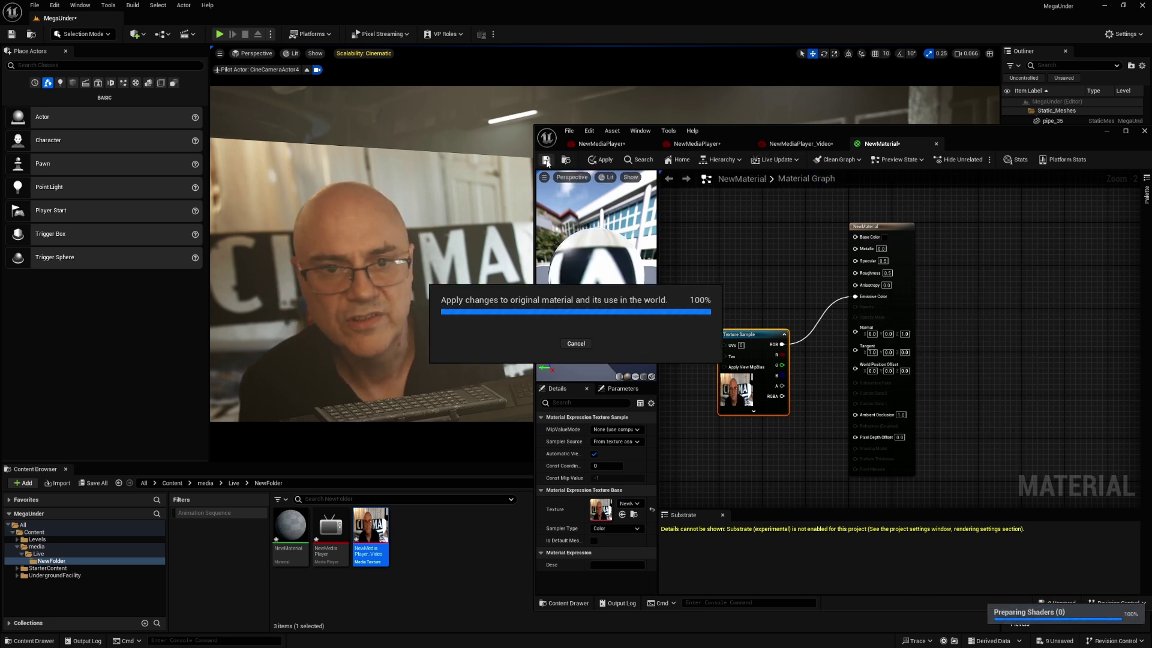
pyautogui.moveTo(791, 131); pyautogui.dragTo(622, 134)
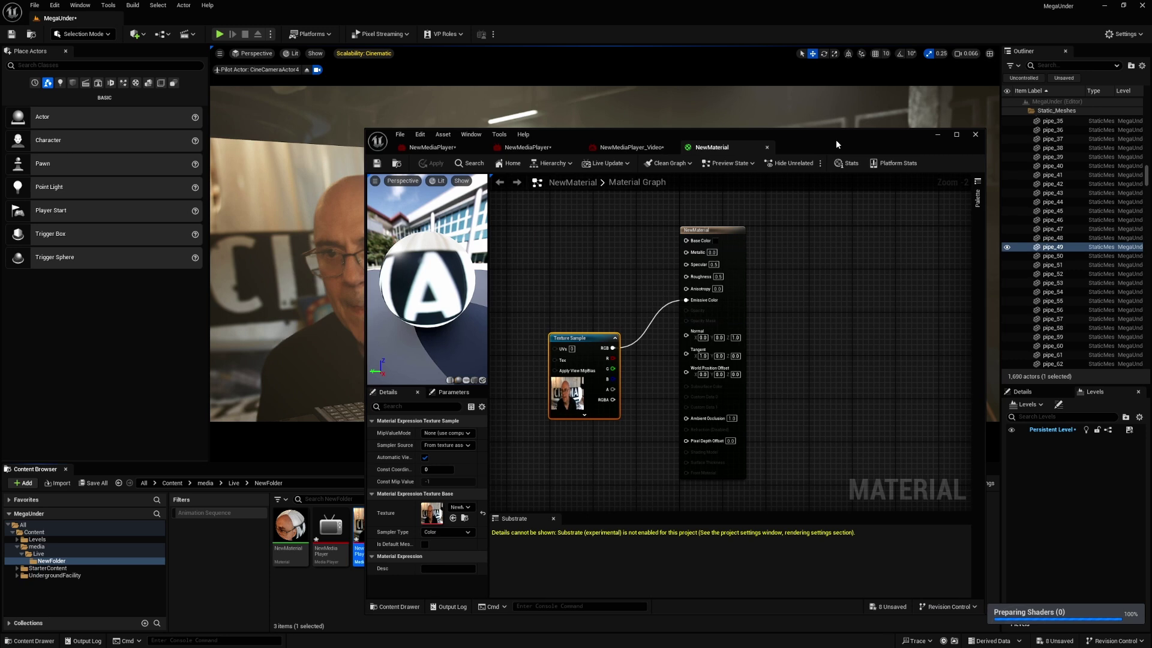
pyautogui.click(974, 136)
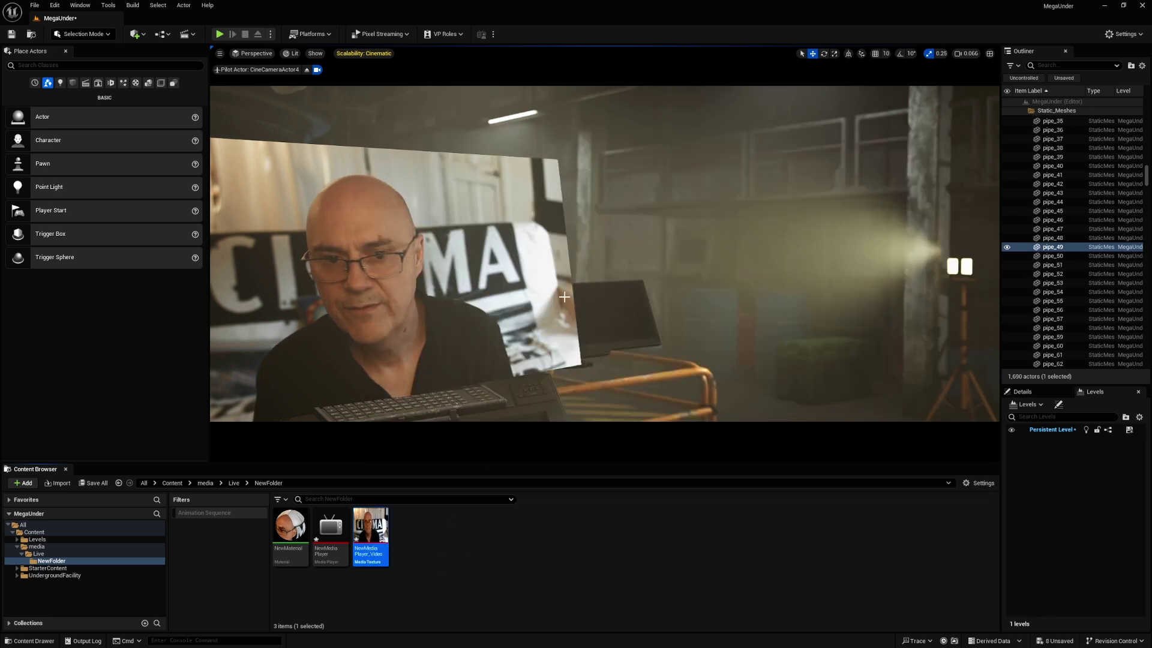
# - Reopen the media player, play the USB Video capture device again and move its window clear of the viewport
pyautogui.moveTo(564, 296); pyautogui.dragTo(605, 324, button='right')
pyautogui.moveTo(384, 324); pyautogui.dragTo(346, 301, button='right')
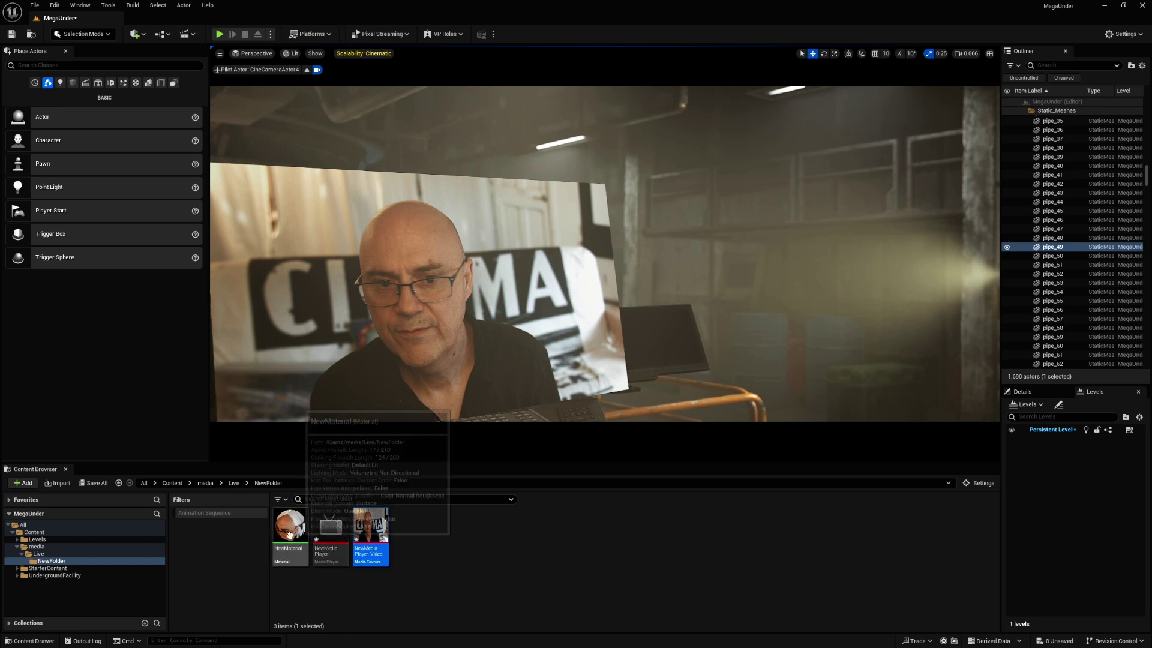
pyautogui.doubleClick(323, 527)
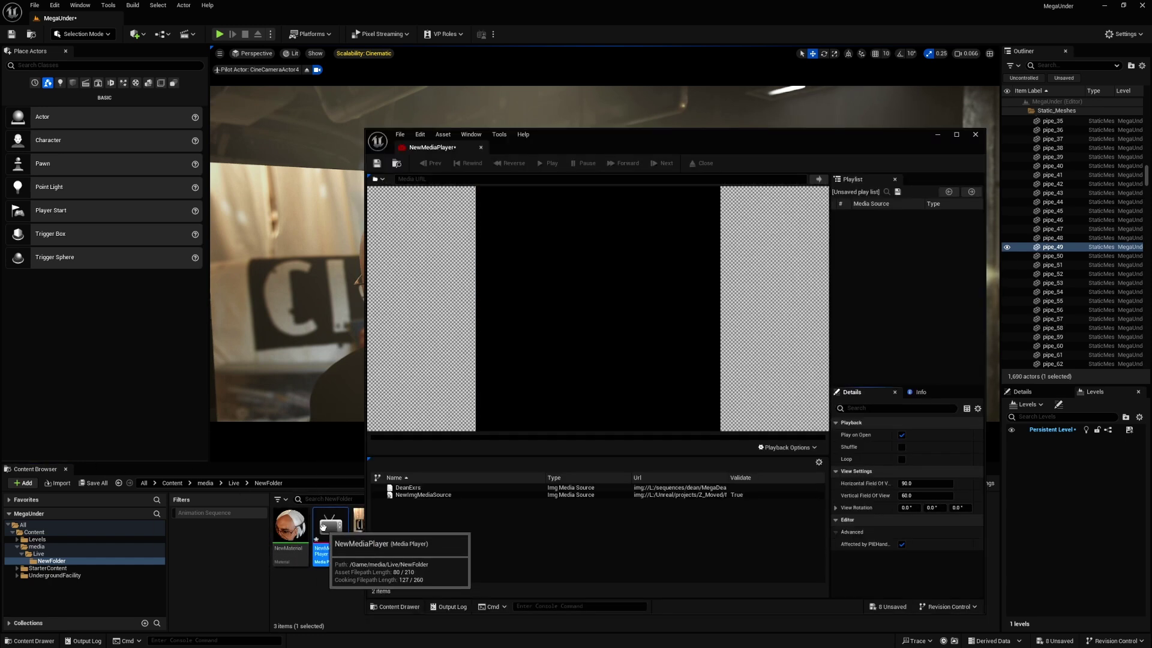
pyautogui.click(379, 181)
pyautogui.moveTo(387, 215)
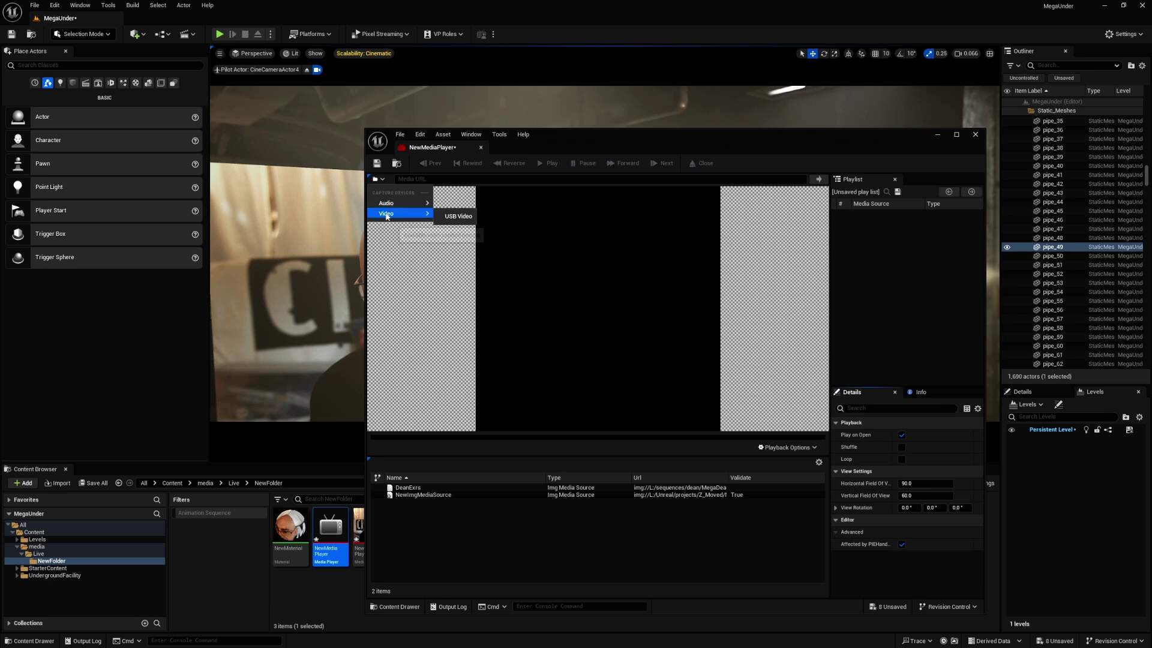
pyautogui.click(457, 217)
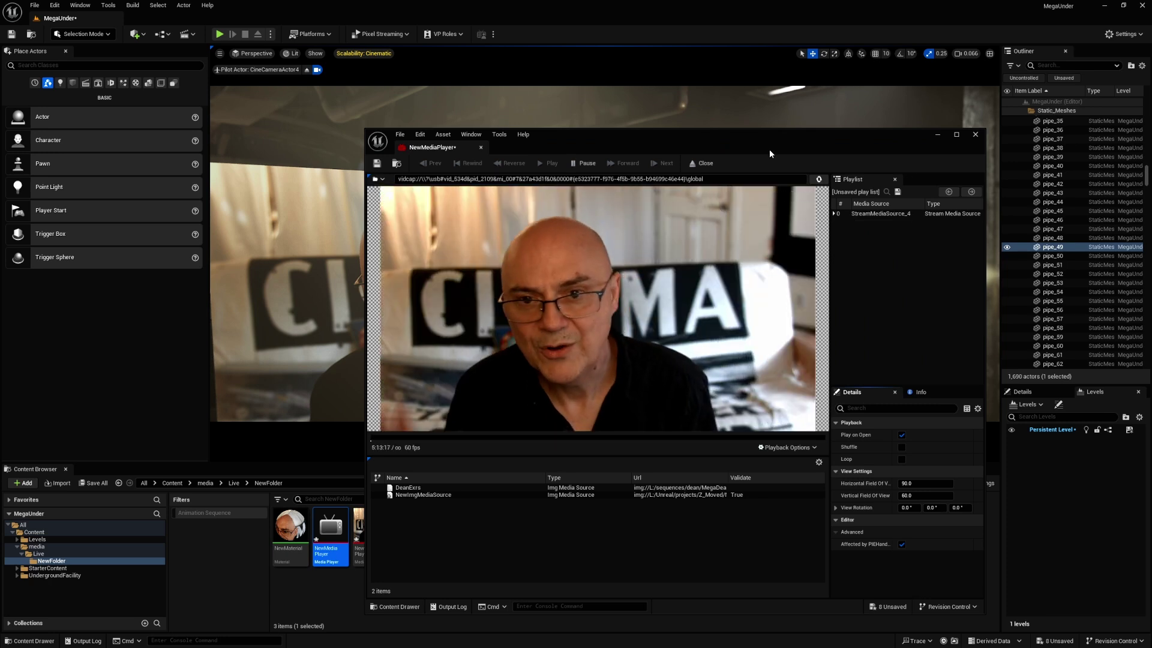
pyautogui.moveTo(762, 148); pyautogui.dragTo(0, 118)
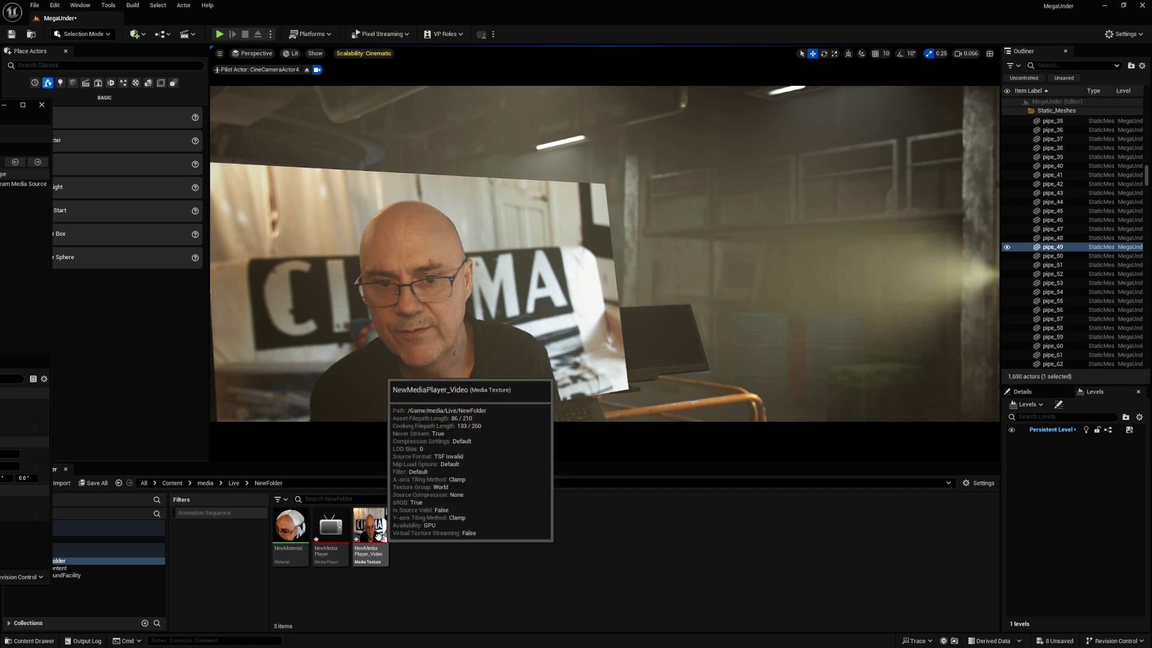
pyautogui.moveTo(538, 302)
pyautogui.mouseDown()
pyautogui.moveTo(543, 282)
pyautogui.moveTo(503, 281)
pyautogui.moveTo(544, 283)
pyautogui.moveTo(525, 320)
pyautogui.mouseUp()
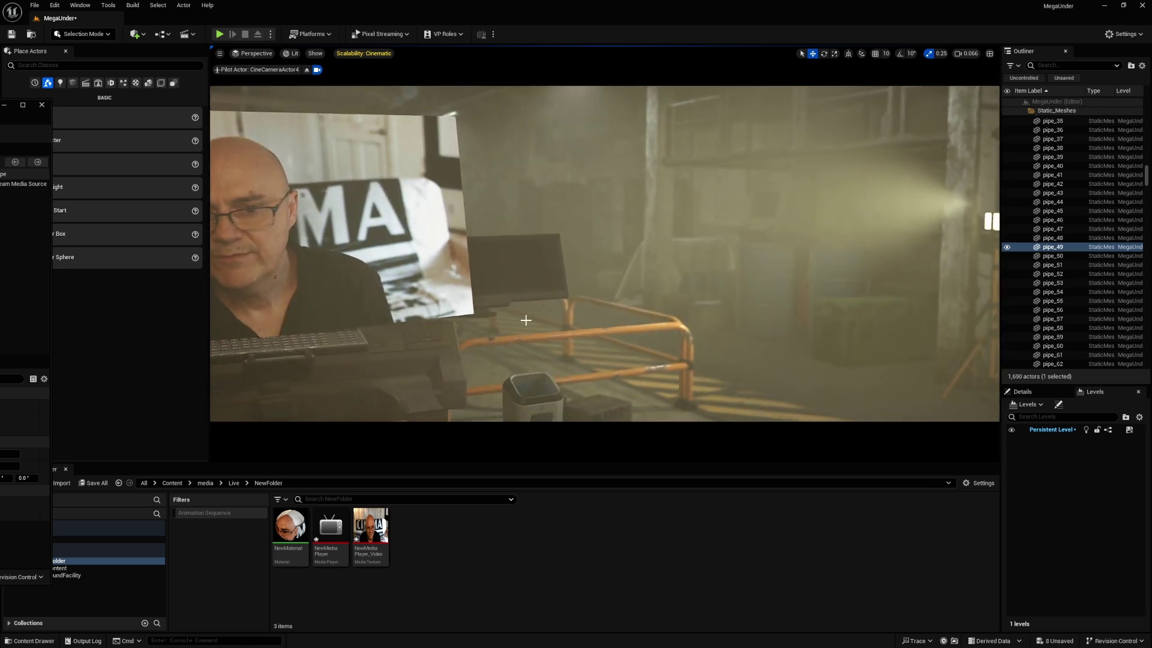
# - Add a plane shape to the level and move it into the open area beside the existing video screen
pyautogui.click(137, 34)
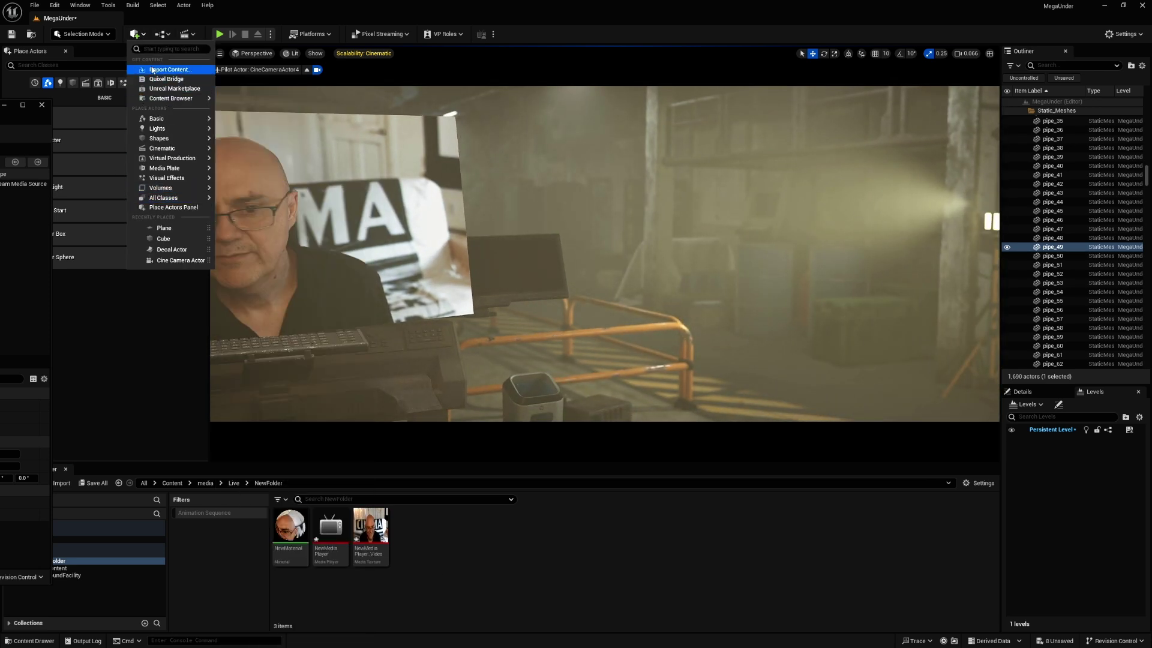
pyautogui.moveTo(164, 139)
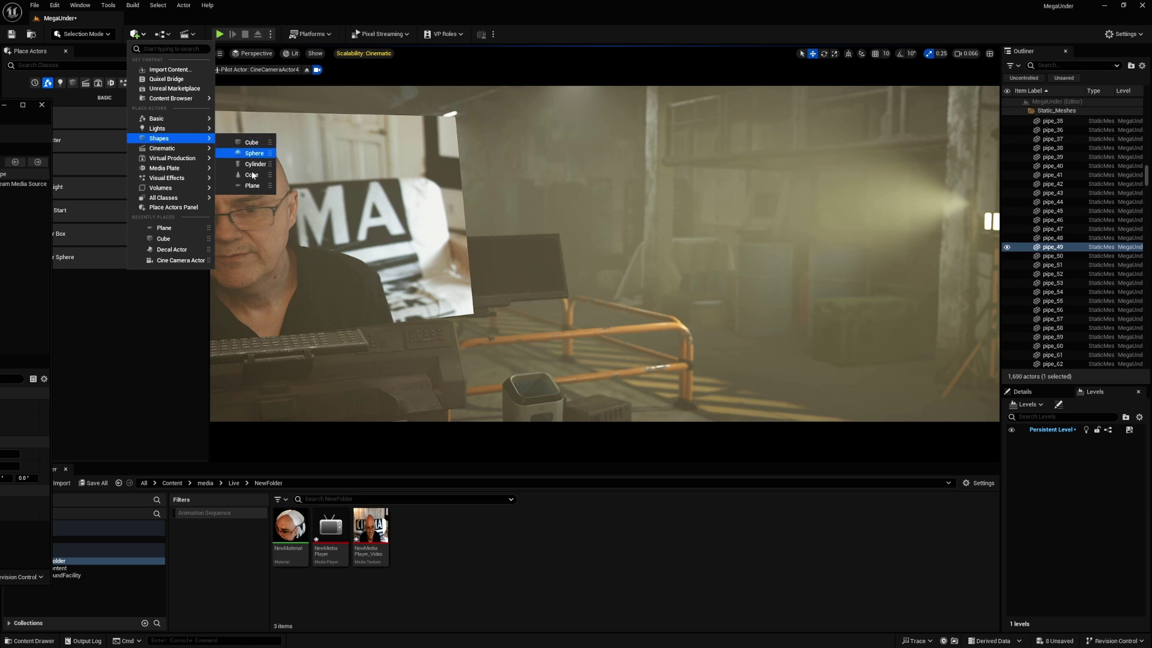
pyautogui.click(252, 186)
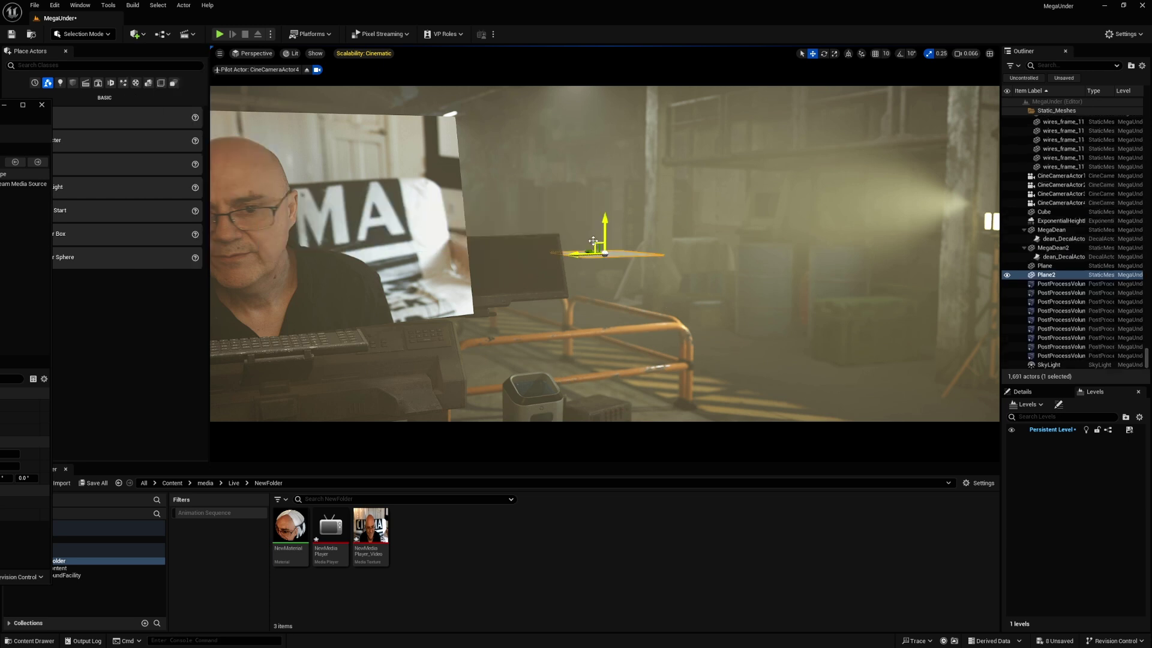
pyautogui.moveTo(590, 249); pyautogui.dragTo(496, 324)
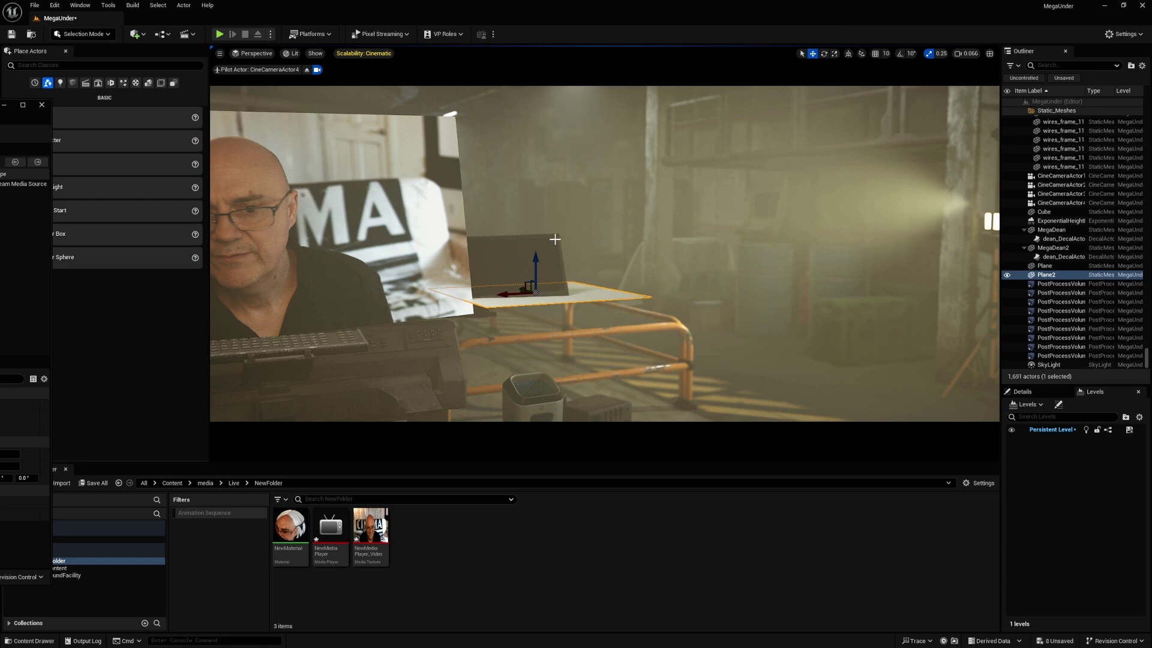
pyautogui.moveTo(522, 288); pyautogui.dragTo(591, 321)
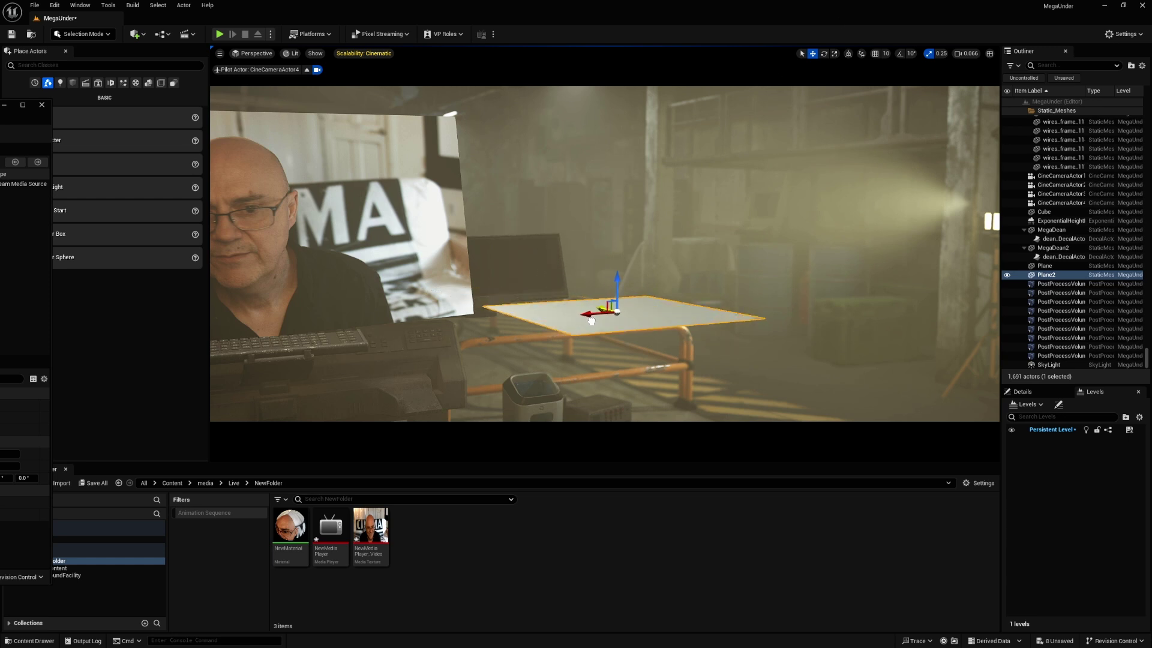
# - Rotate the new plane upright and apply NewMaterial to it, turning it until the camera feed is the right way up
pyautogui.click(824, 54)
pyautogui.moveTo(619, 260); pyautogui.dragTo(596, 267)
pyautogui.moveTo(597, 315); pyautogui.dragTo(626, 314)
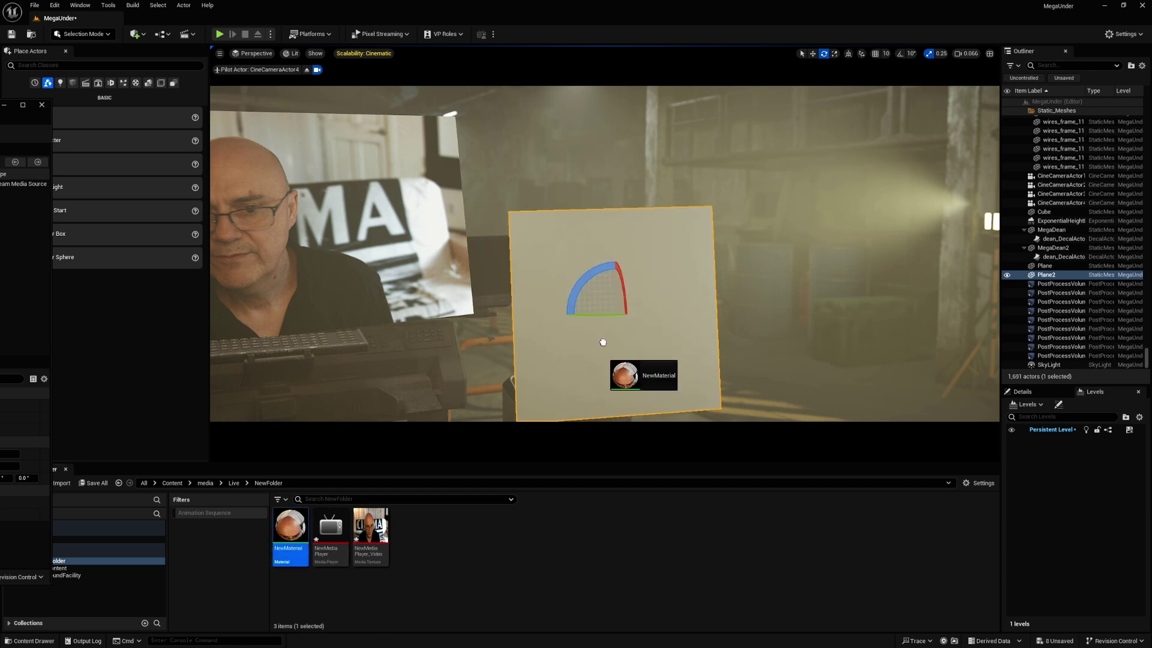
pyautogui.moveTo(615, 320); pyautogui.dragTo(653, 384)
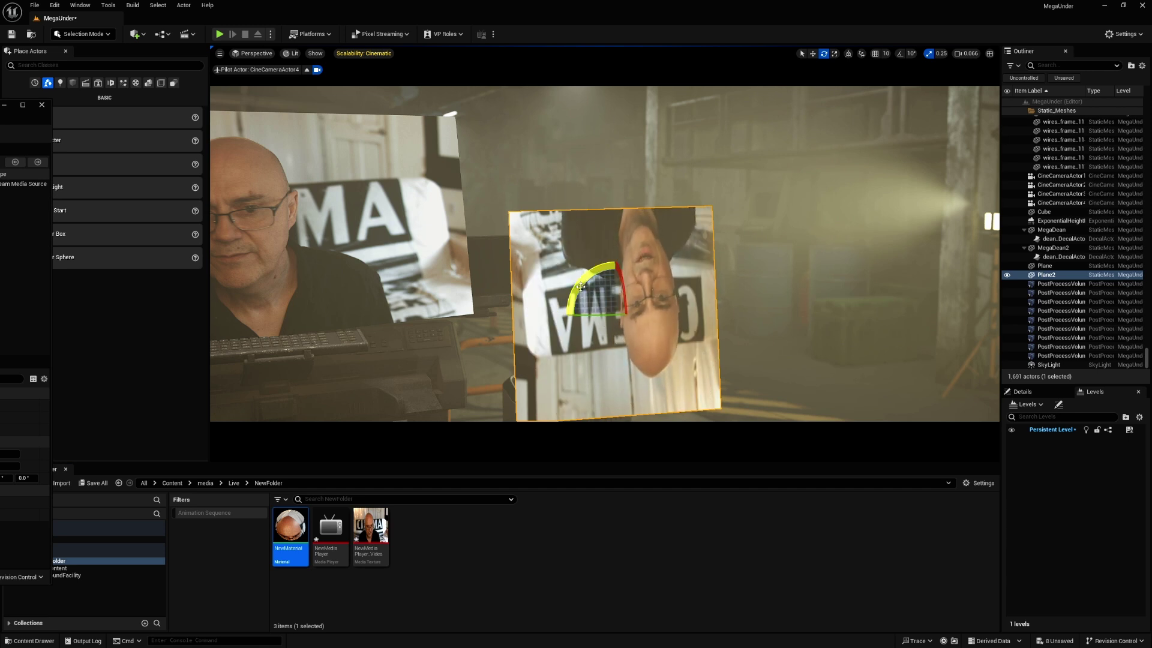
pyautogui.moveTo(580, 286); pyautogui.dragTo(659, 329)
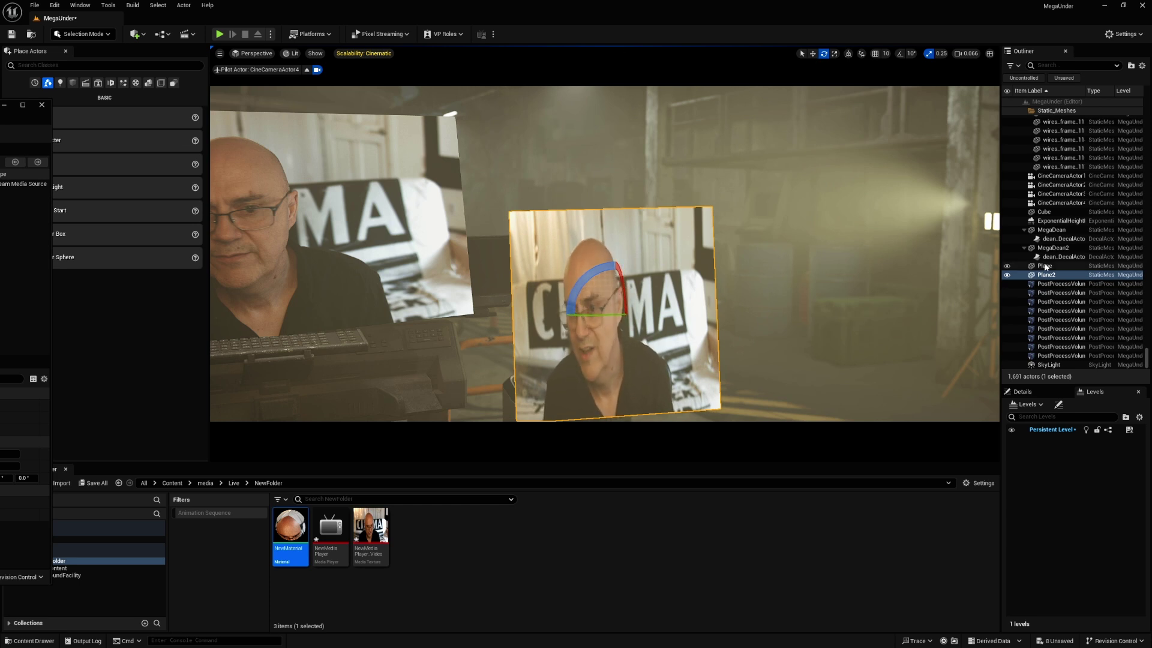
# - Set the scale of Plane2 to 1.92 in X and 1.08 in Y
pyautogui.click(1041, 395)
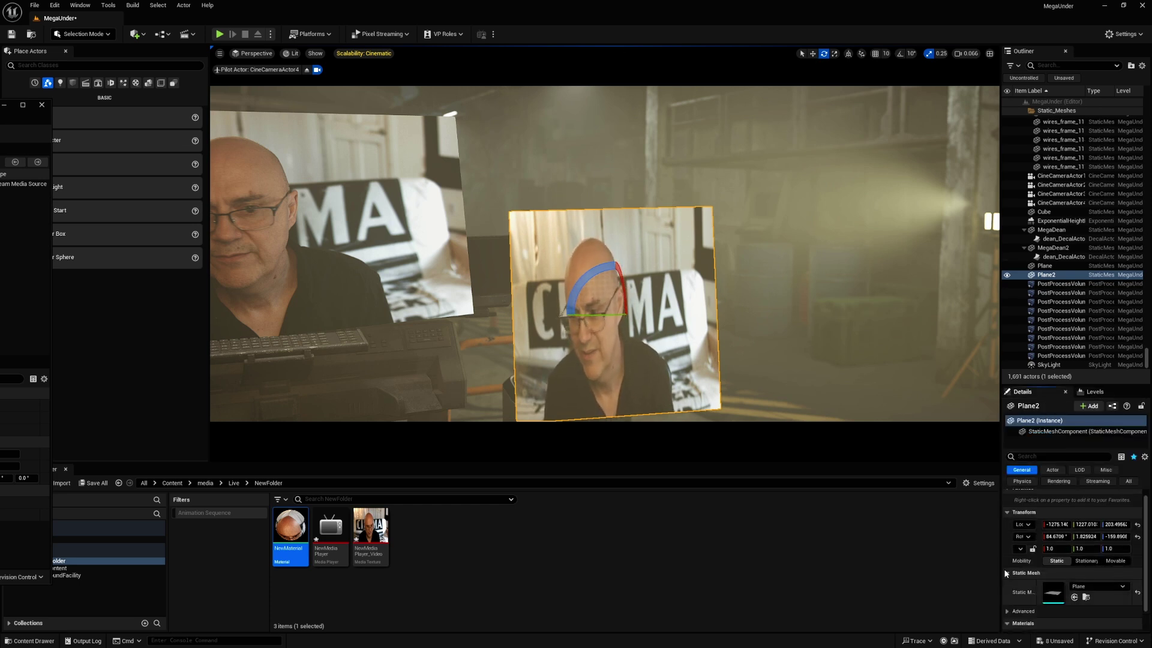
pyautogui.moveTo(1001, 559); pyautogui.dragTo(858, 552)
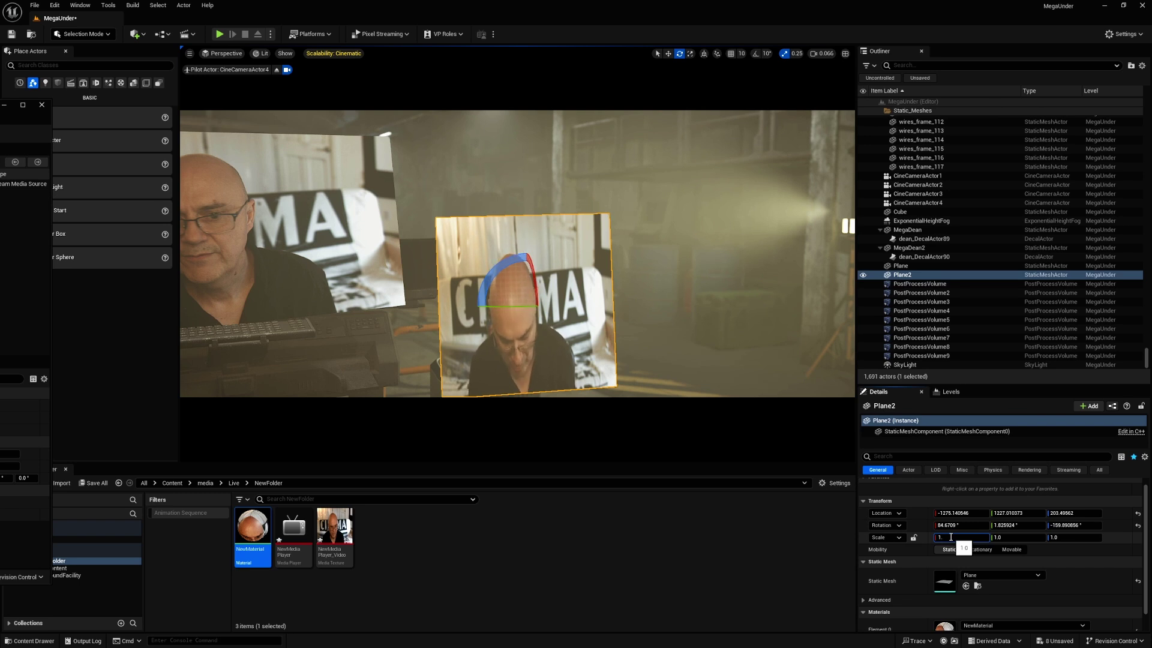
pyautogui.click(999, 536)
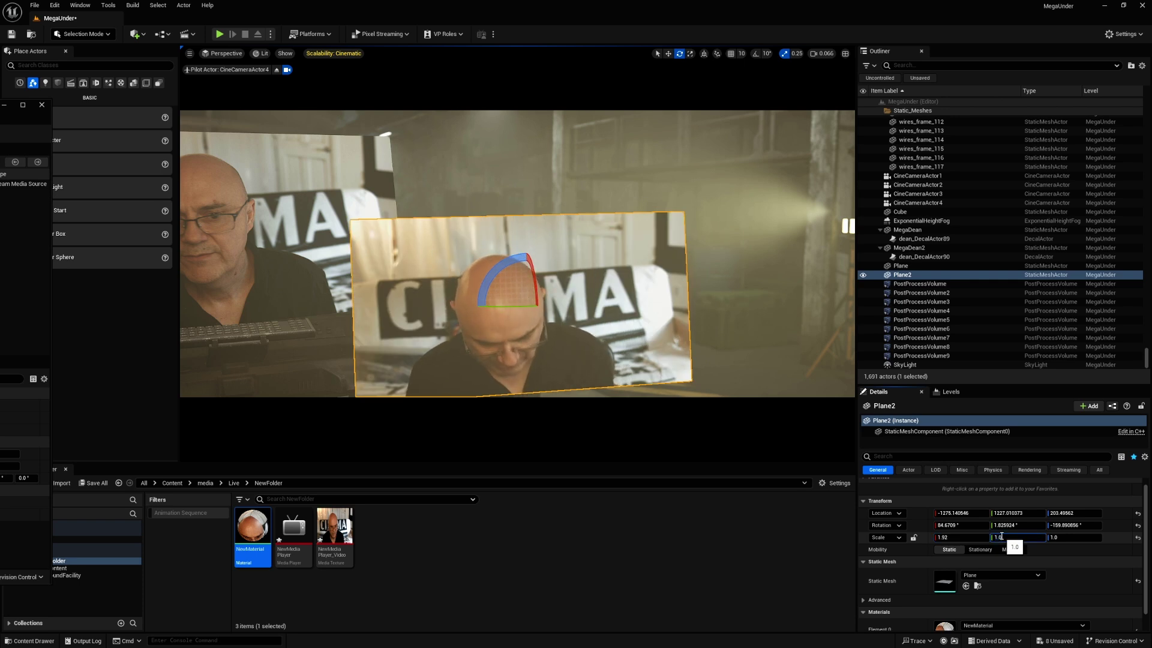
pyautogui.write('8')
pyautogui.press('Return')
# - Try to delete the original video plane despite its camera reference, and undo the deletion
pyautogui.moveTo(793, 286); pyautogui.dragTo(793, 286, button='right')
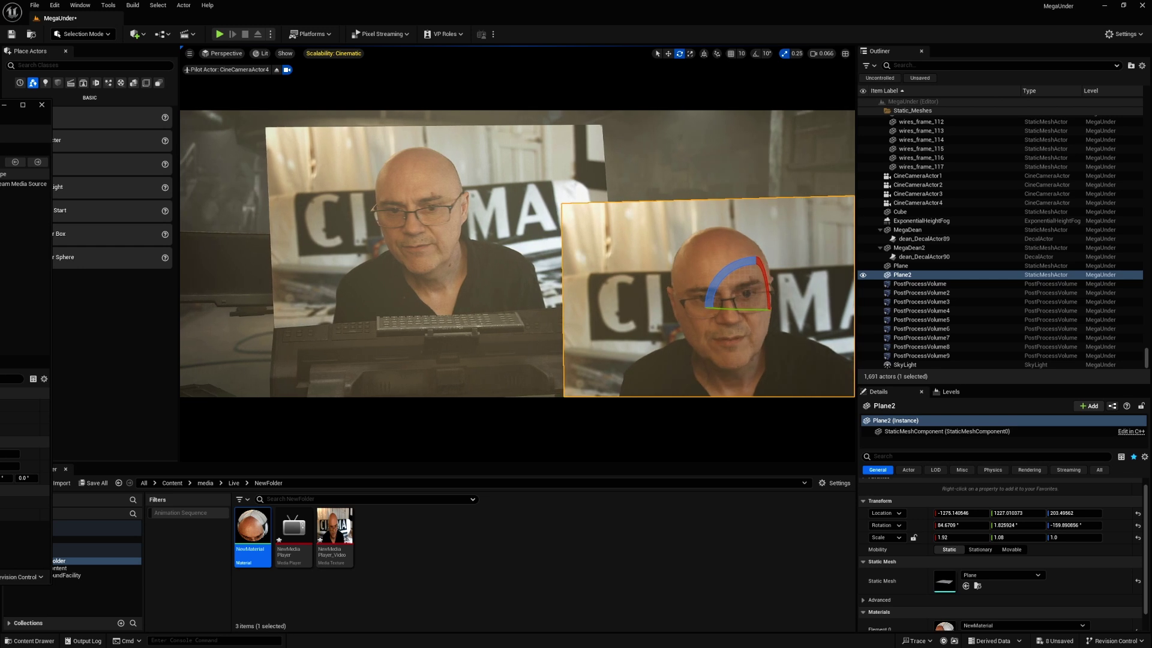
pyautogui.click(458, 181)
pyautogui.press('Delete')
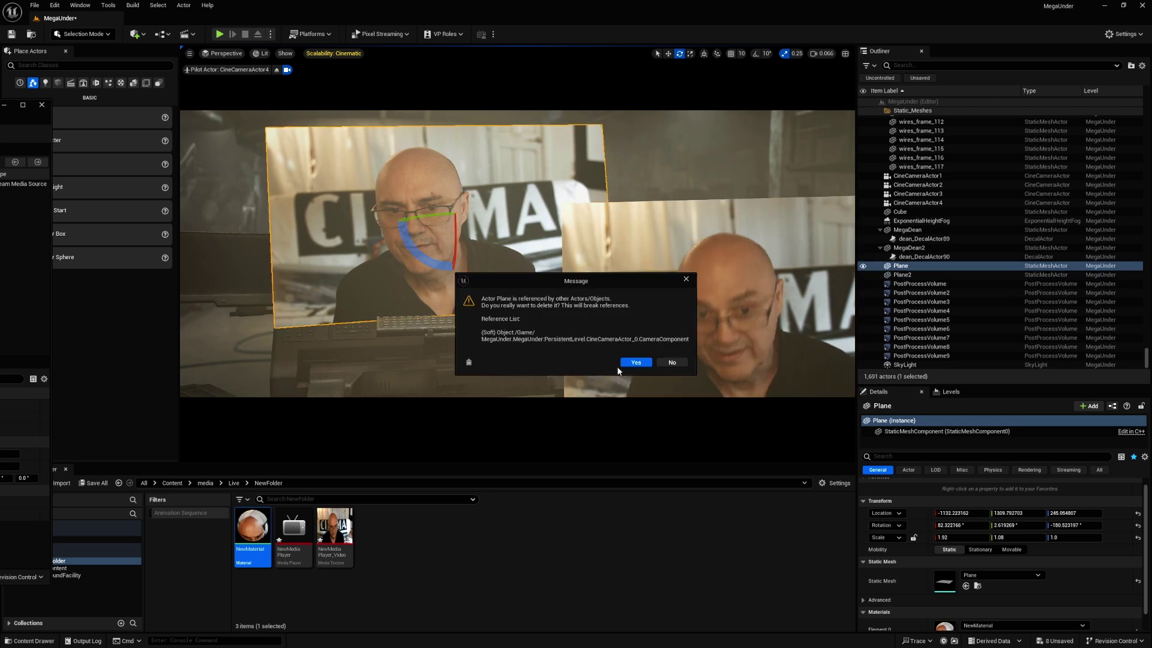
pyautogui.click(635, 363)
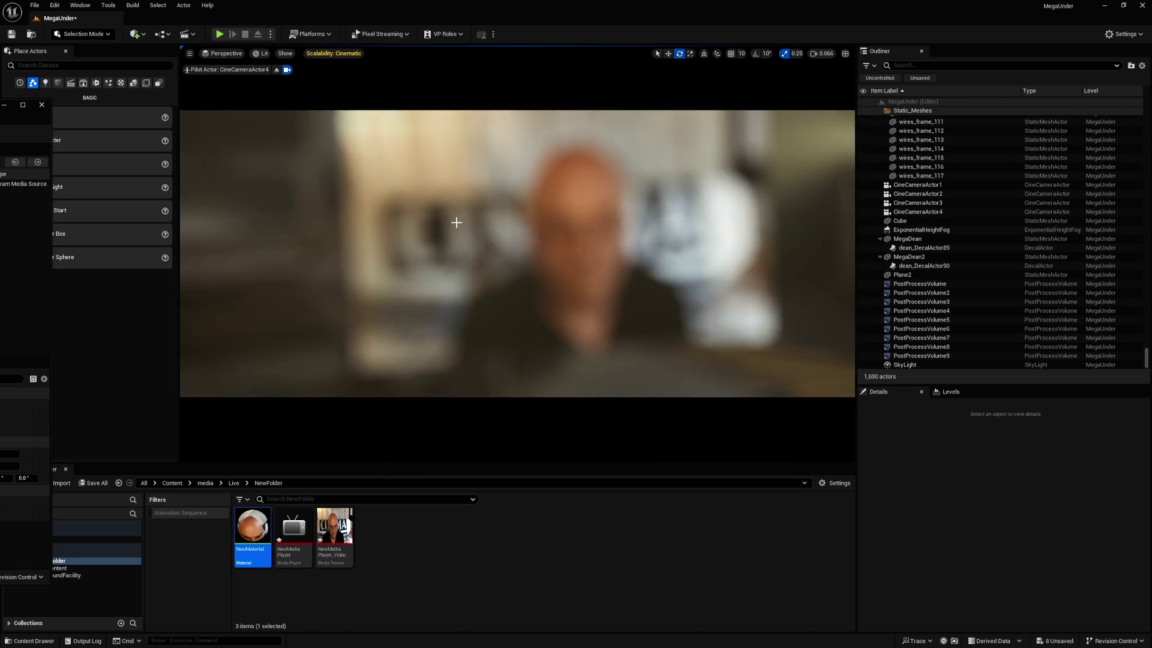
pyautogui.hotkey('ctrl', 'z')
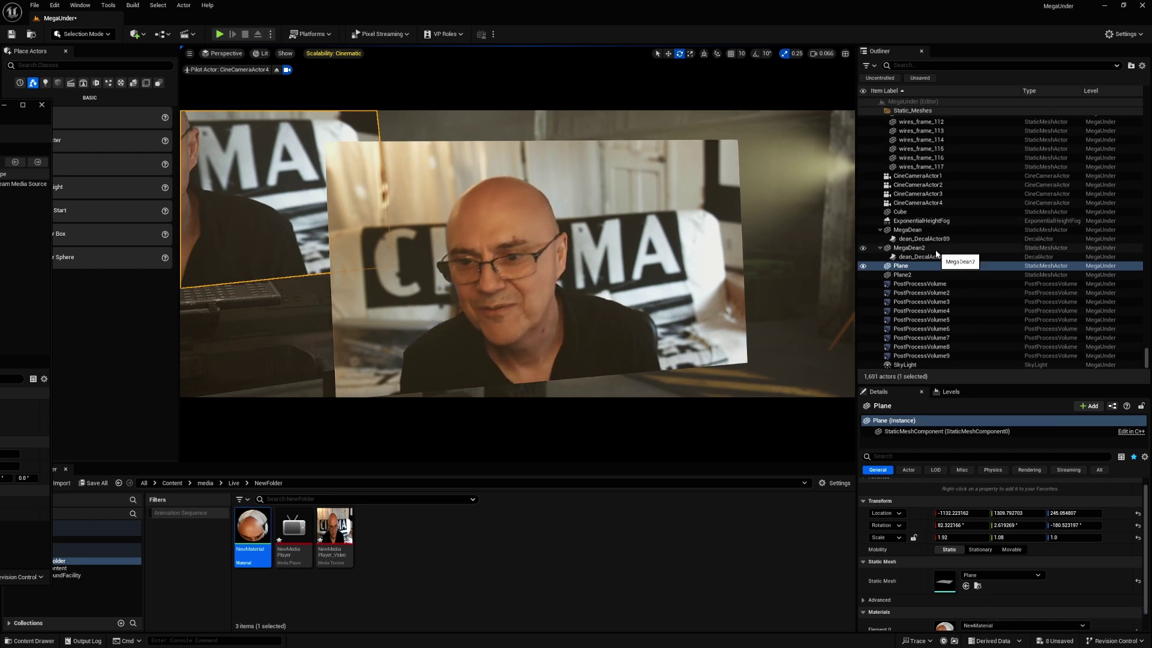
# - Examine the lens and focus settings of CineCameraActor4
pyautogui.scroll(1, 938, 241)
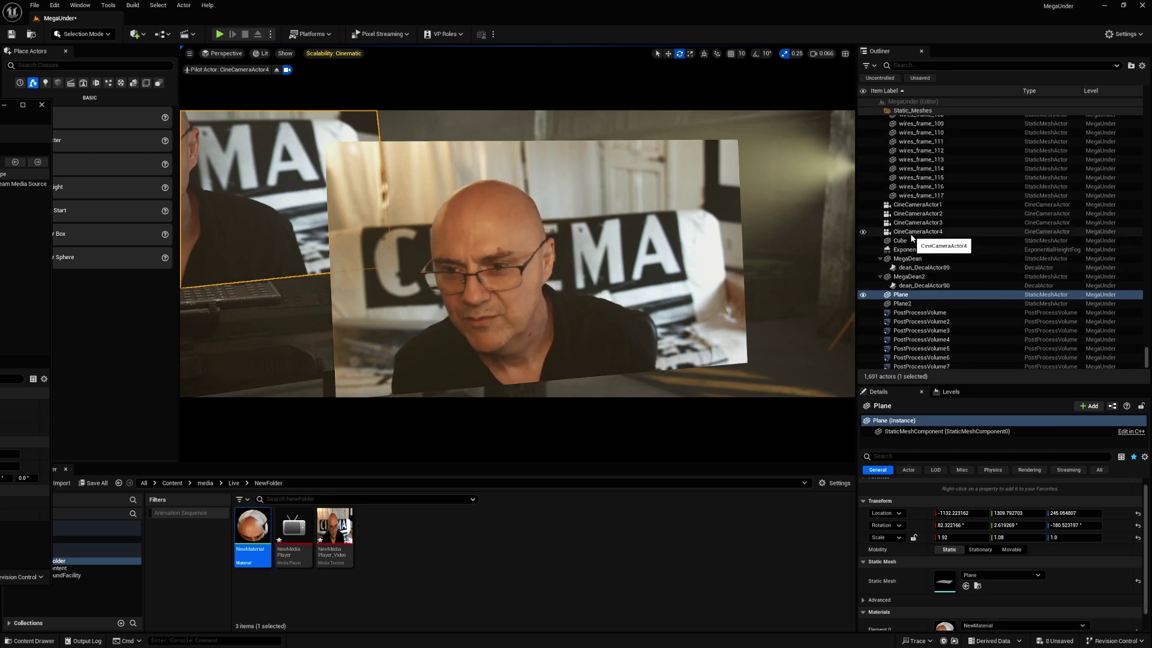
pyautogui.click(924, 231)
pyautogui.scroll(-3, 950, 521)
pyautogui.scroll(-5, 951, 521)
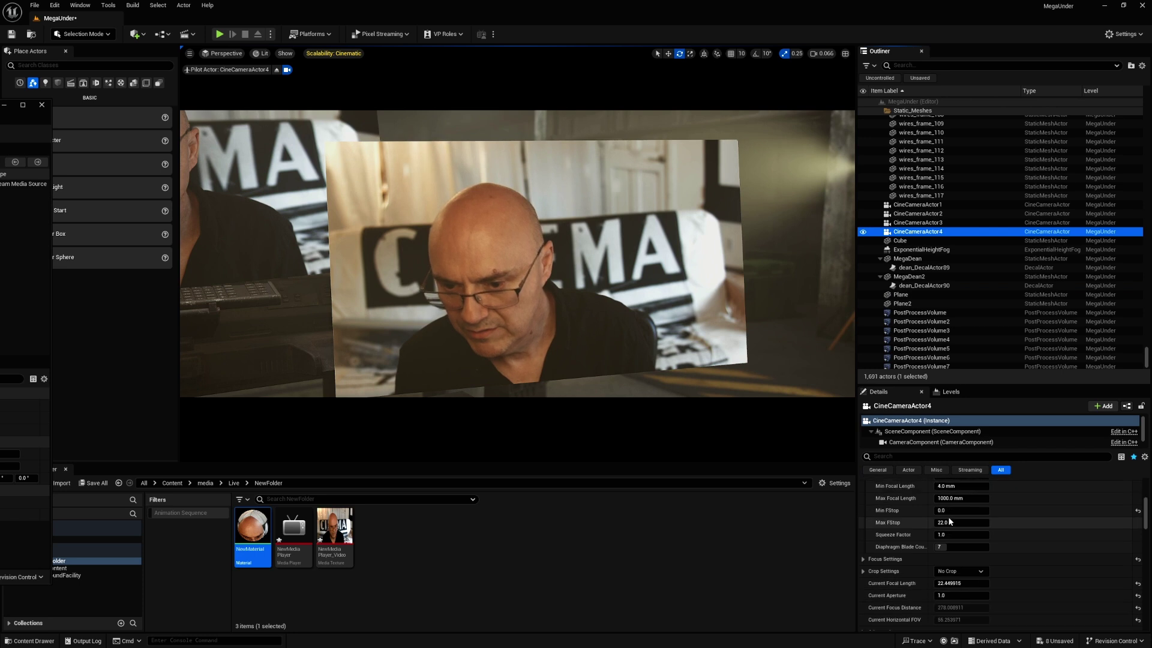
pyautogui.scroll(3, 950, 520)
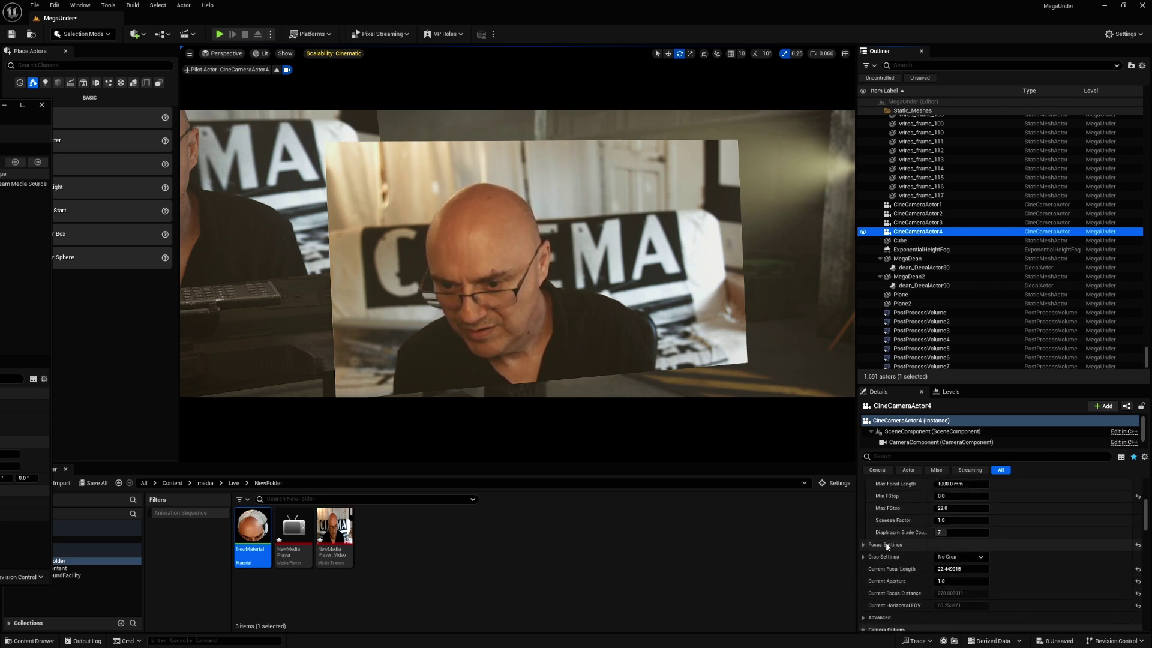
pyautogui.click(864, 545)
pyautogui.scroll(-3, 876, 543)
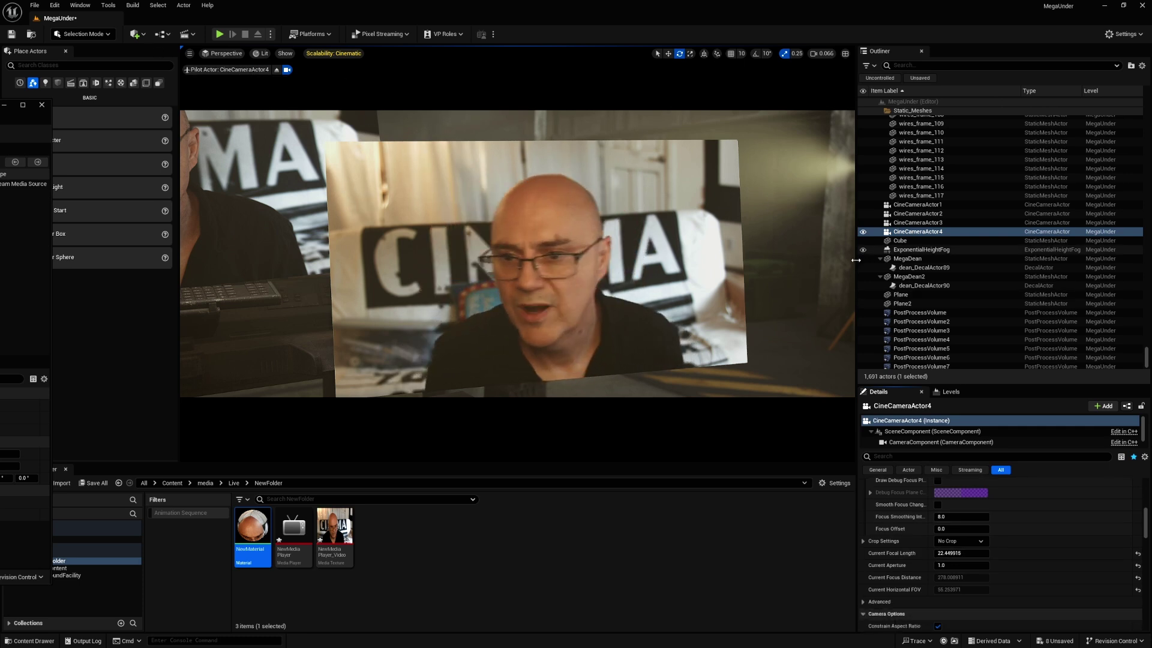
# - Move the piloted camera around the video planes to check how its current focus distance responds
pyautogui.moveTo(471, 282)
pyautogui.mouseDown()
pyautogui.moveTo(495, 300)
pyautogui.moveTo(480, 285)
pyautogui.mouseUp()
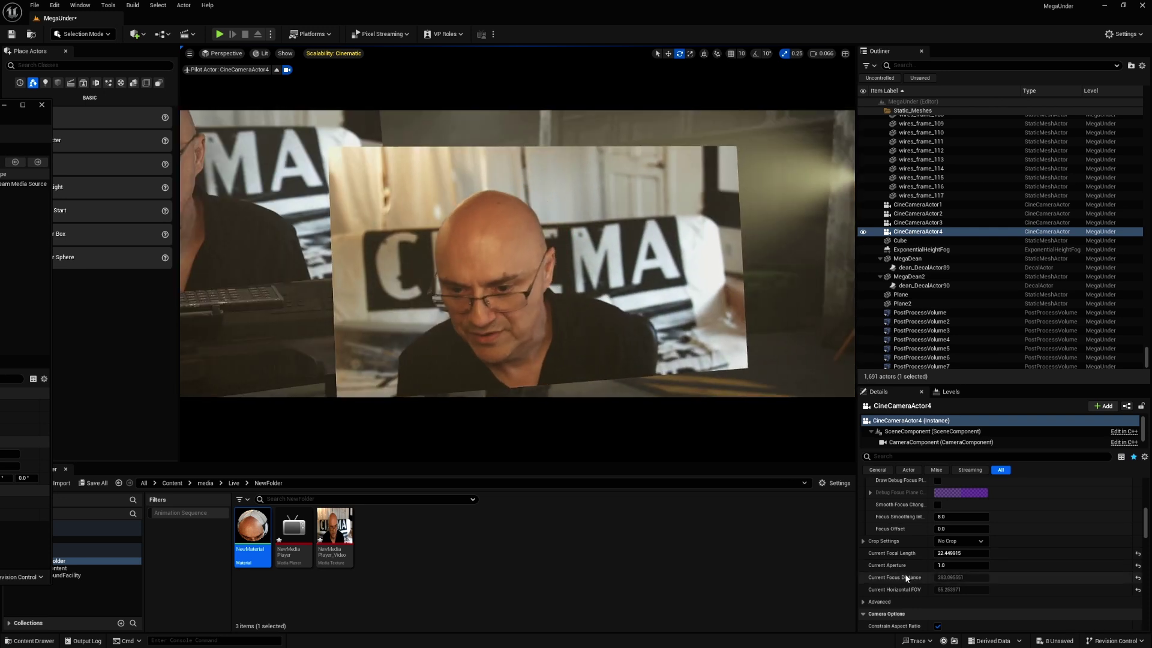
pyautogui.moveTo(480, 285)
pyautogui.mouseDown()
pyautogui.moveTo(505, 283)
pyautogui.moveTo(473, 292)
pyautogui.mouseUp()
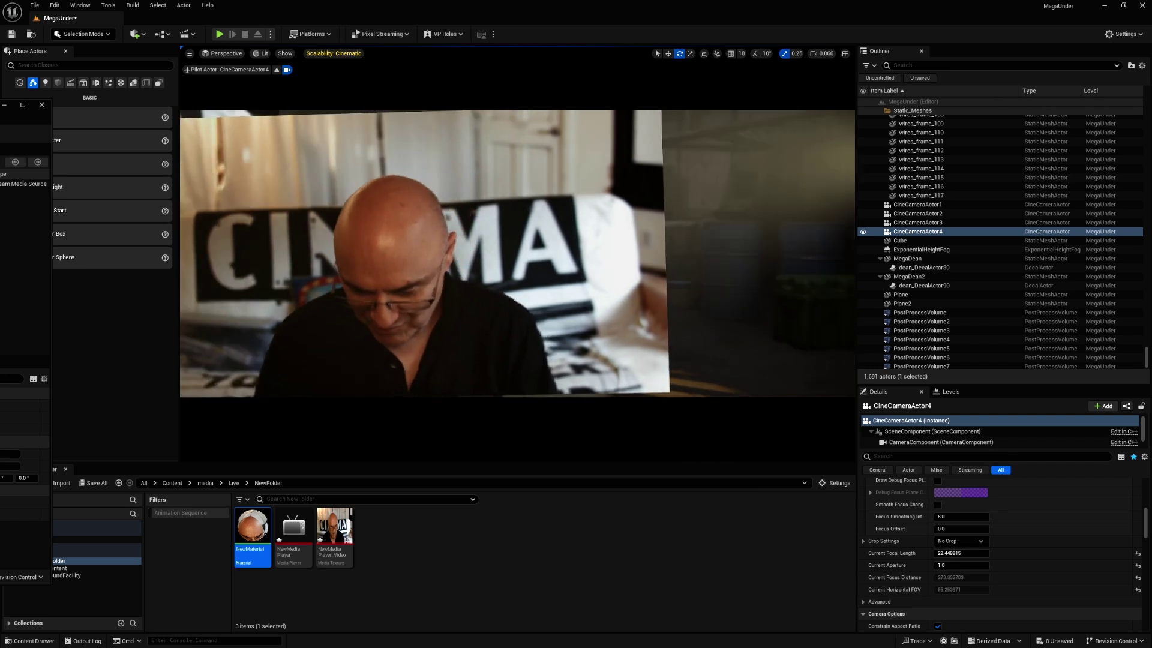
pyautogui.moveTo(474, 293)
pyautogui.mouseDown()
pyautogui.moveTo(466, 319)
pyautogui.moveTo(463, 298)
pyautogui.mouseUp()
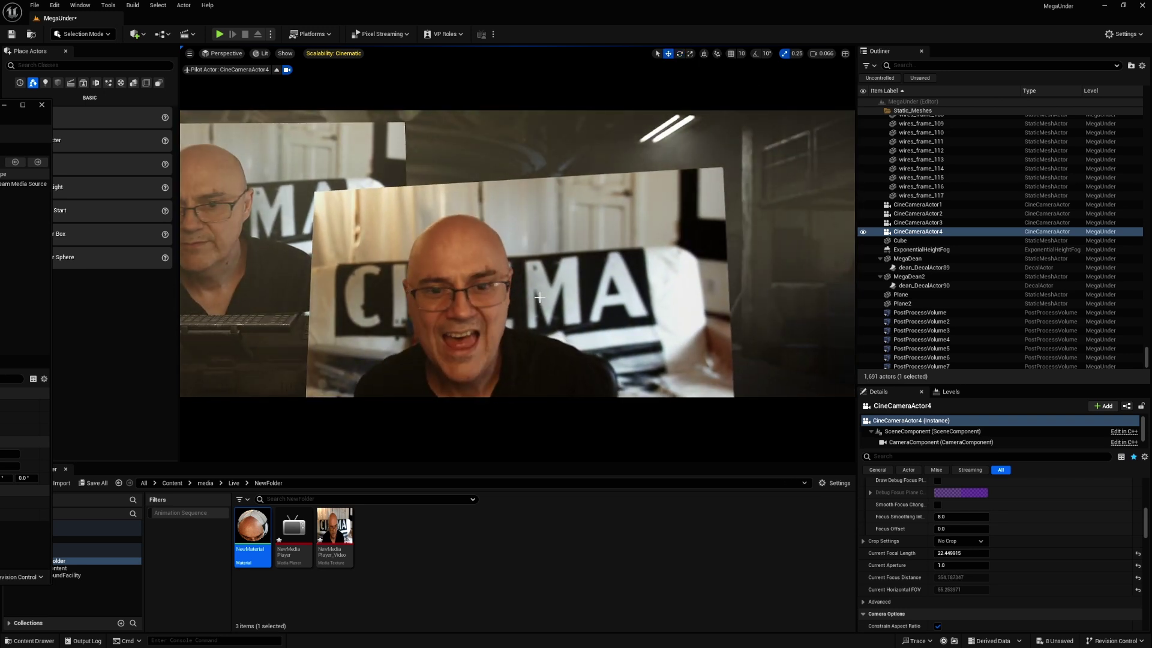
# - Reposition Plane2 above the control console in front of the original video plane, and expand the viewport to fullscreen
pyautogui.click(538, 297)
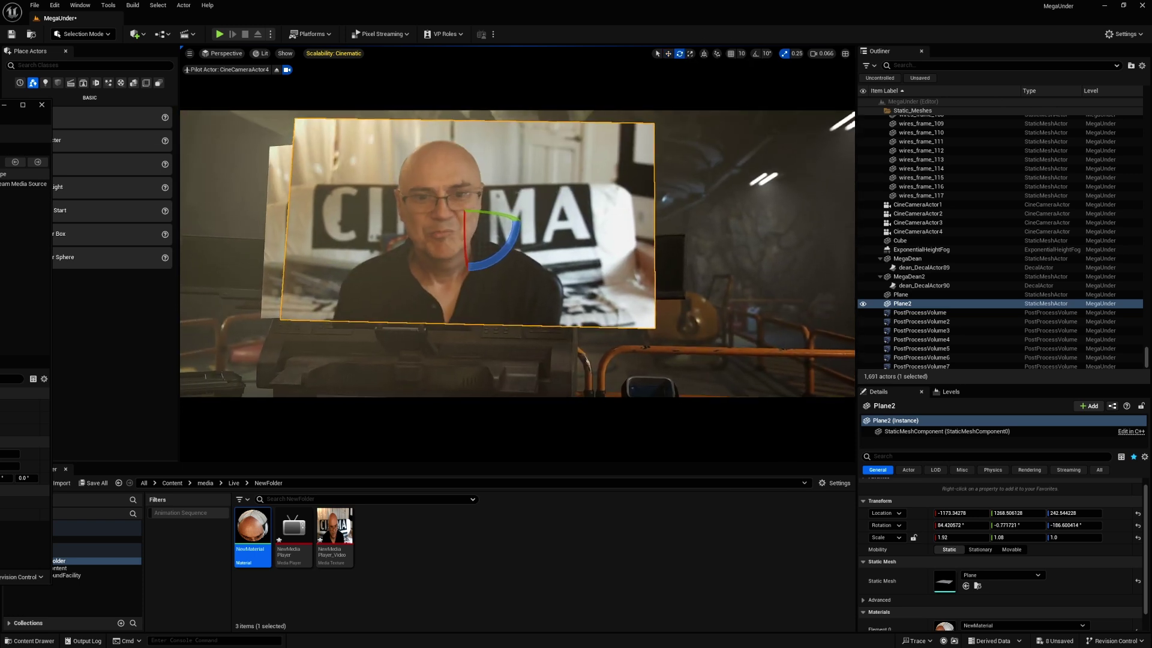
pyautogui.click(663, 292)
pyautogui.press('F11')
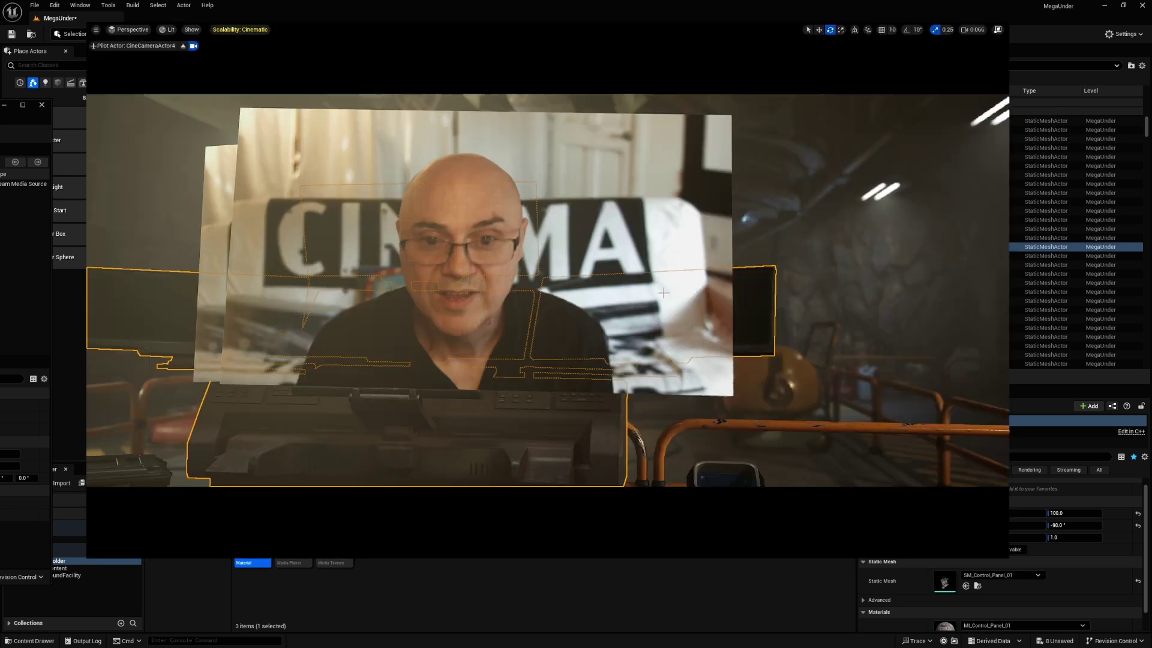
pyautogui.press('space')
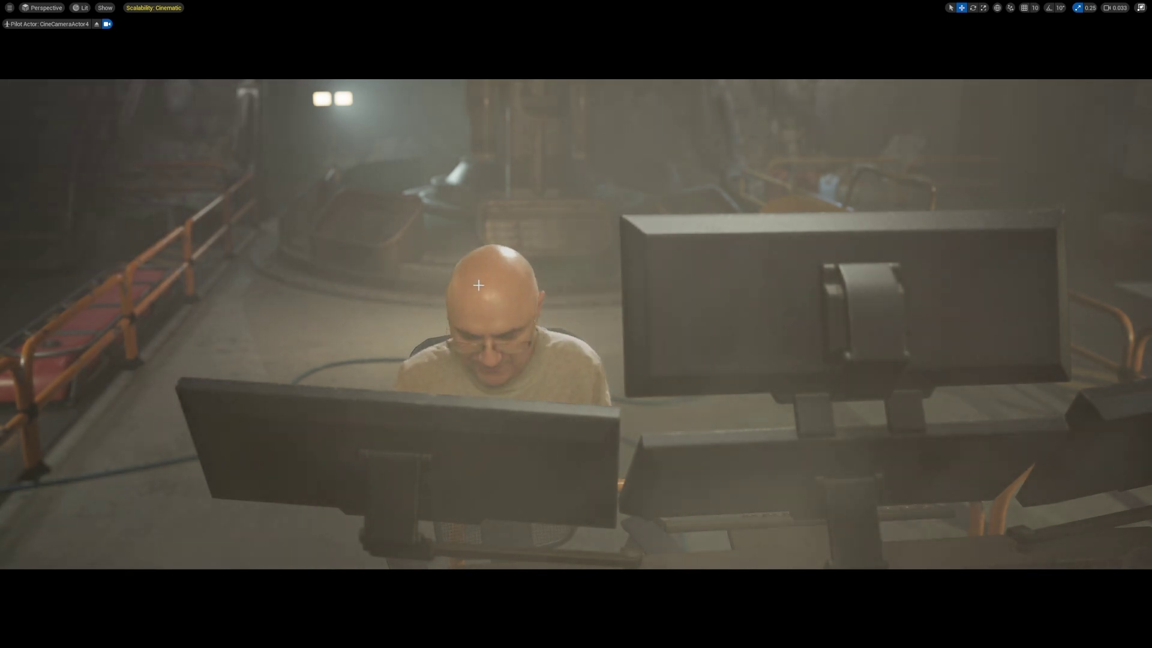
# - Leave the fullscreen viewport and open NewMaterial, placing its editor window so the live actor stays in view
pyautogui.press('F11')
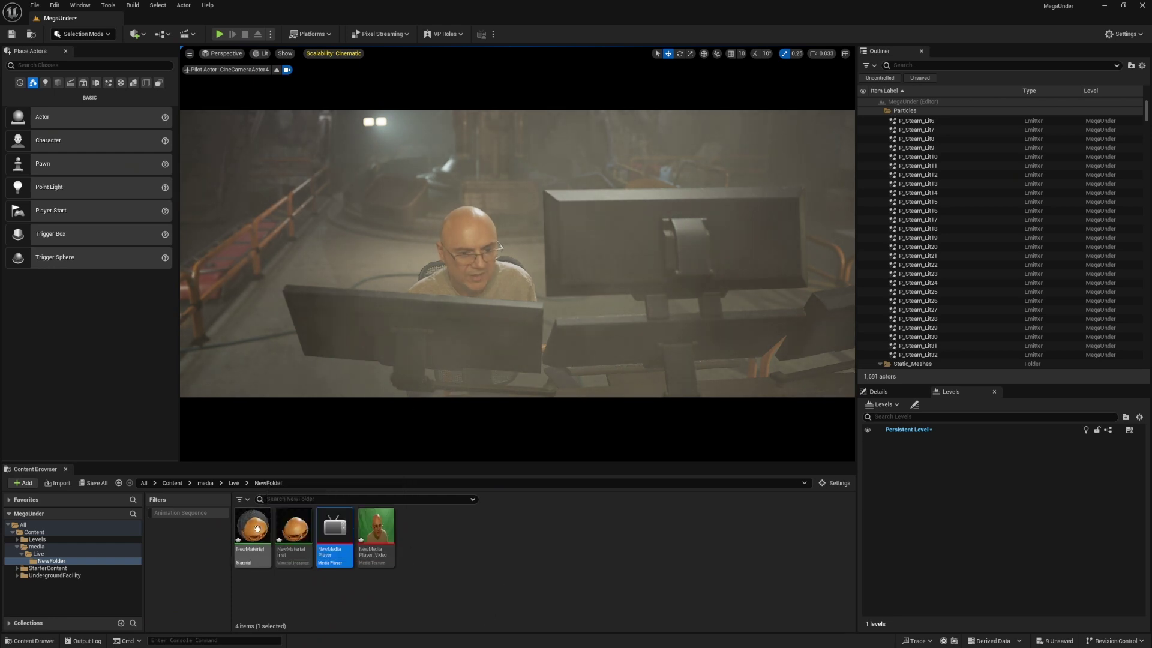
pyautogui.doubleClick(256, 527)
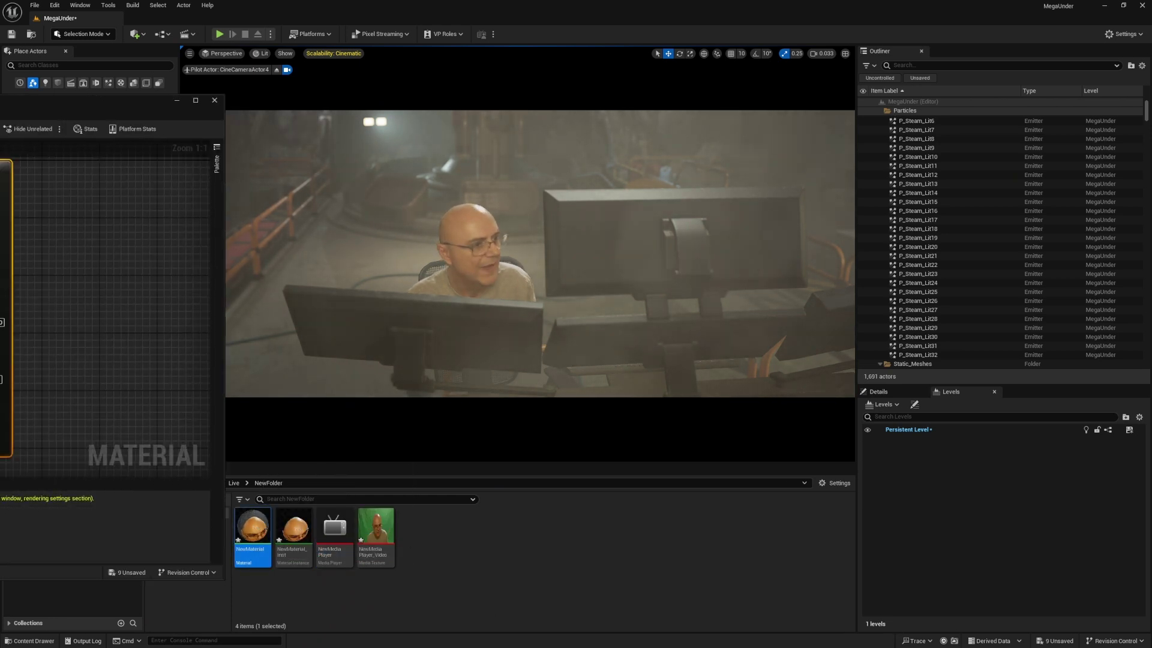
pyautogui.moveTo(120, 100); pyautogui.dragTo(858, 127)
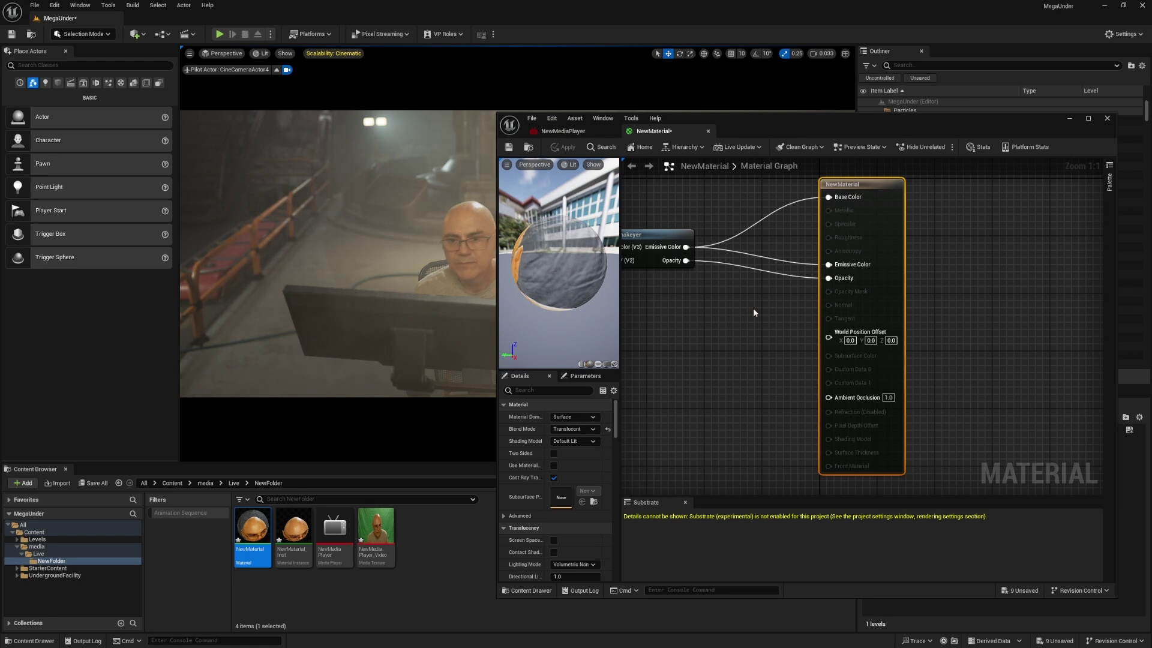
# - Set the blend mode of NewMaterial to Opaque and apply the change
pyautogui.moveTo(863, 186)
pyautogui.mouseDown()
pyautogui.moveTo(926, 198)
pyautogui.moveTo(884, 192)
pyautogui.mouseUp()
pyautogui.scroll(-2, 722, 319)
pyautogui.scroll(-3, 697, 335)
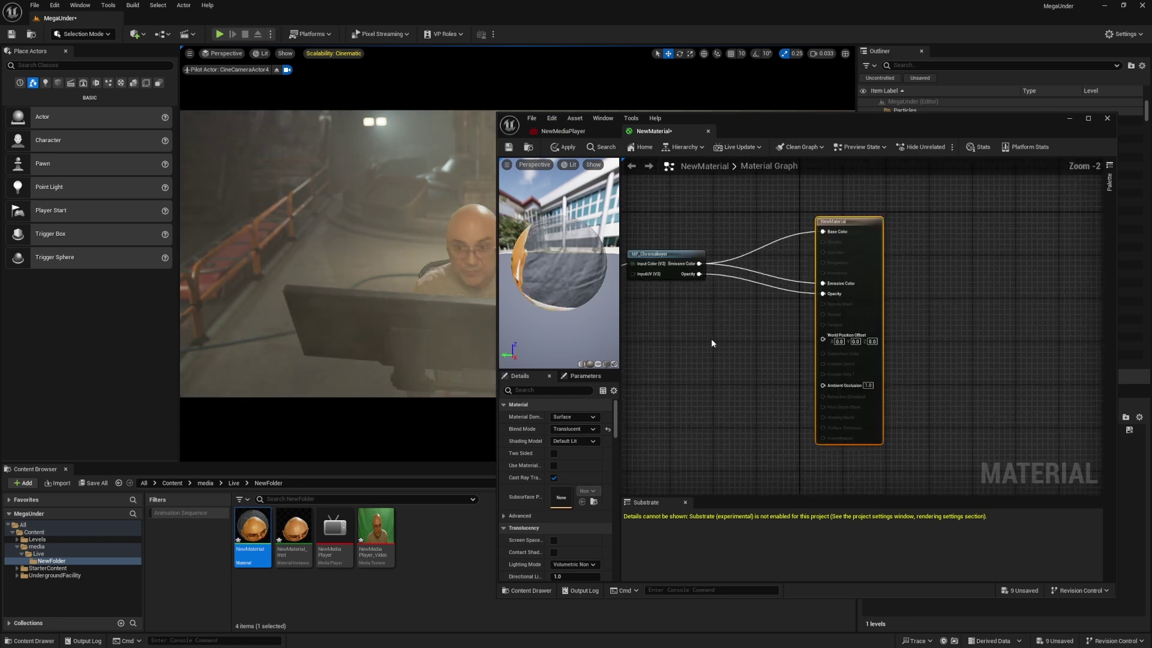
pyautogui.scroll(5, 736, 307)
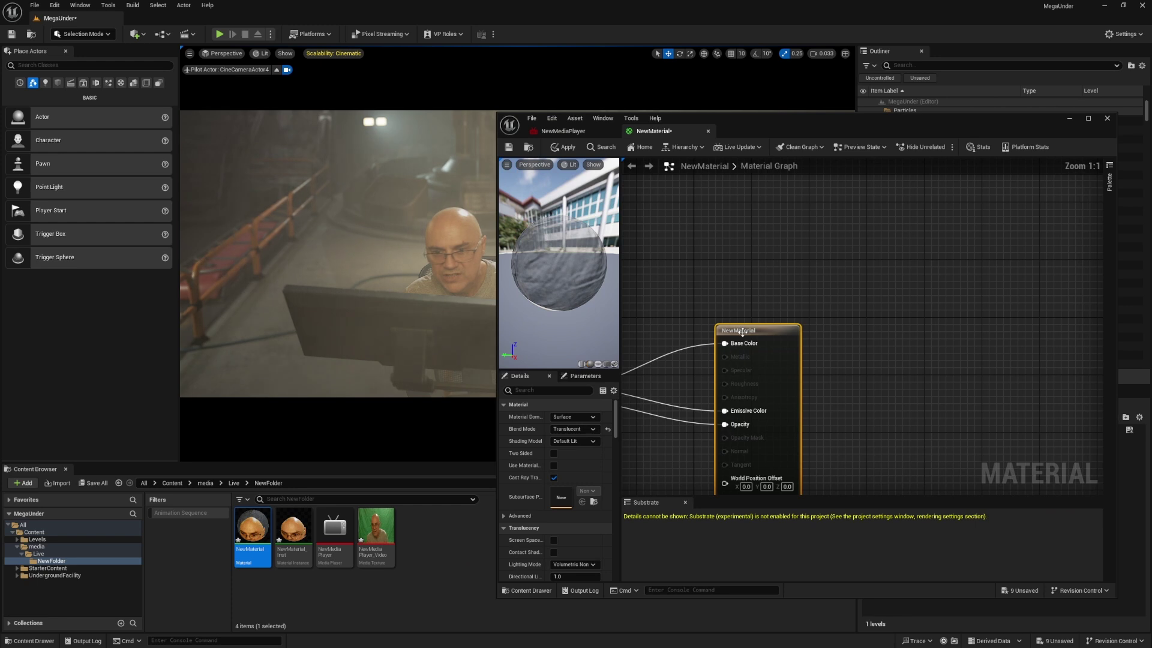
pyautogui.scroll(-2, 691, 398)
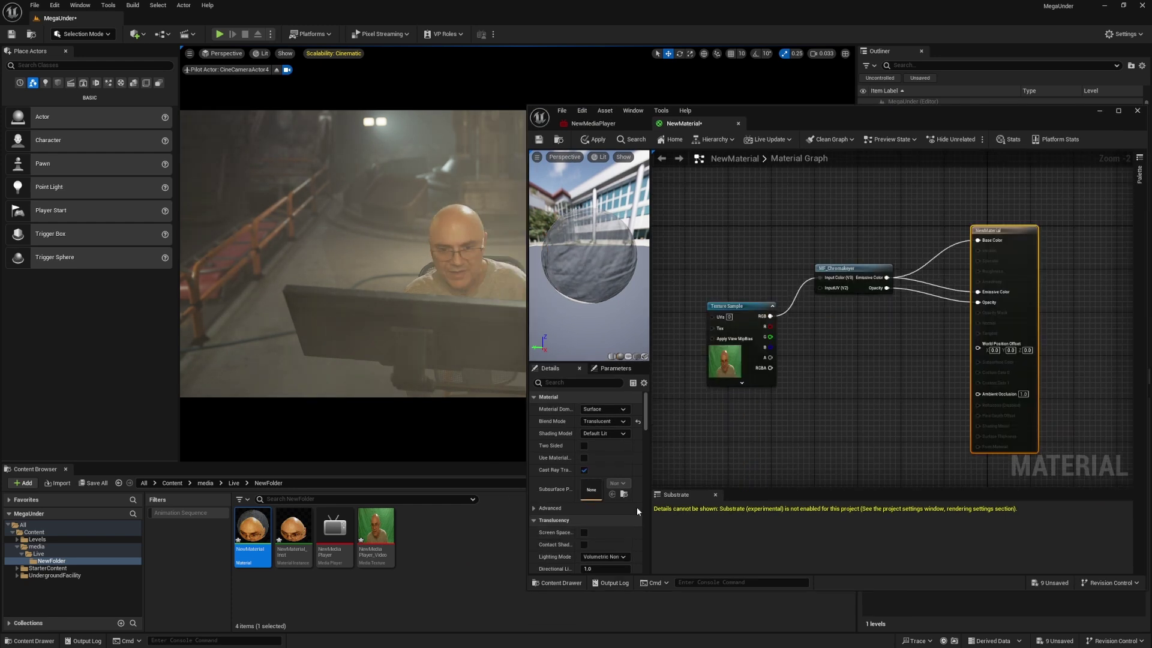
pyautogui.click(595, 422)
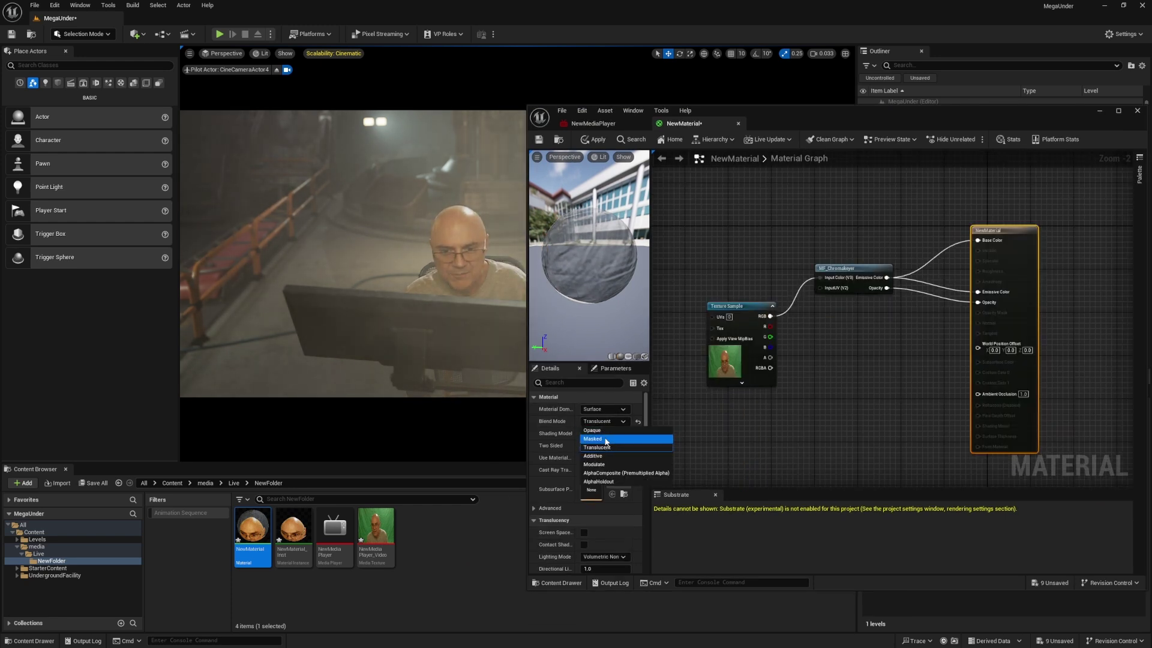
pyautogui.click(604, 431)
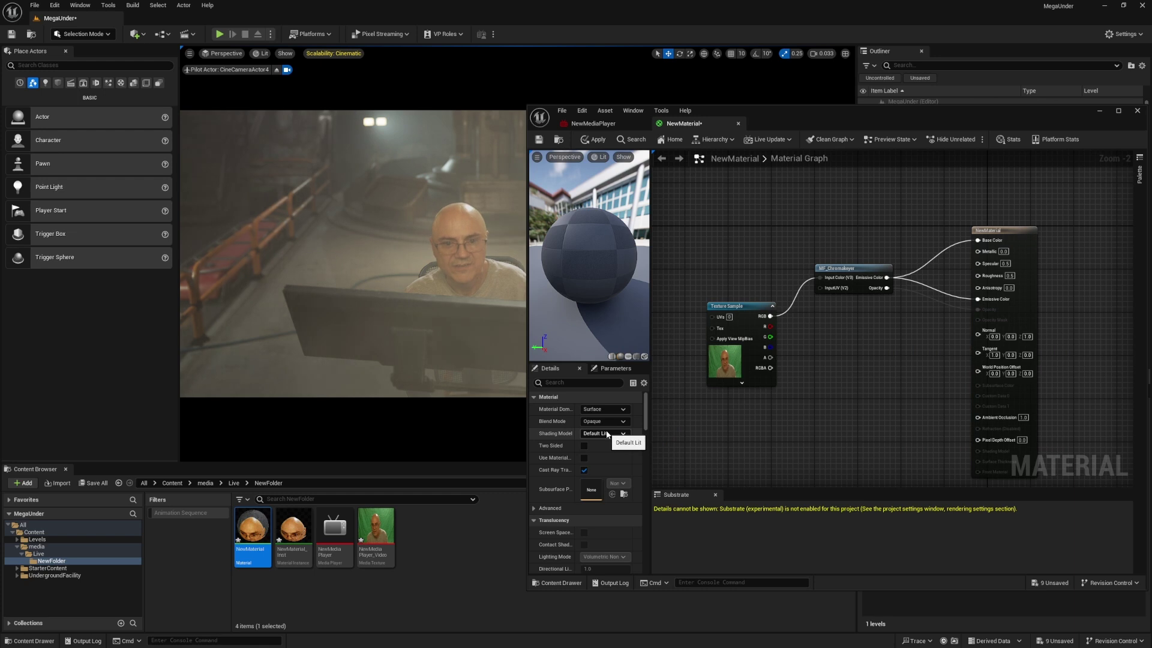
pyautogui.click(594, 141)
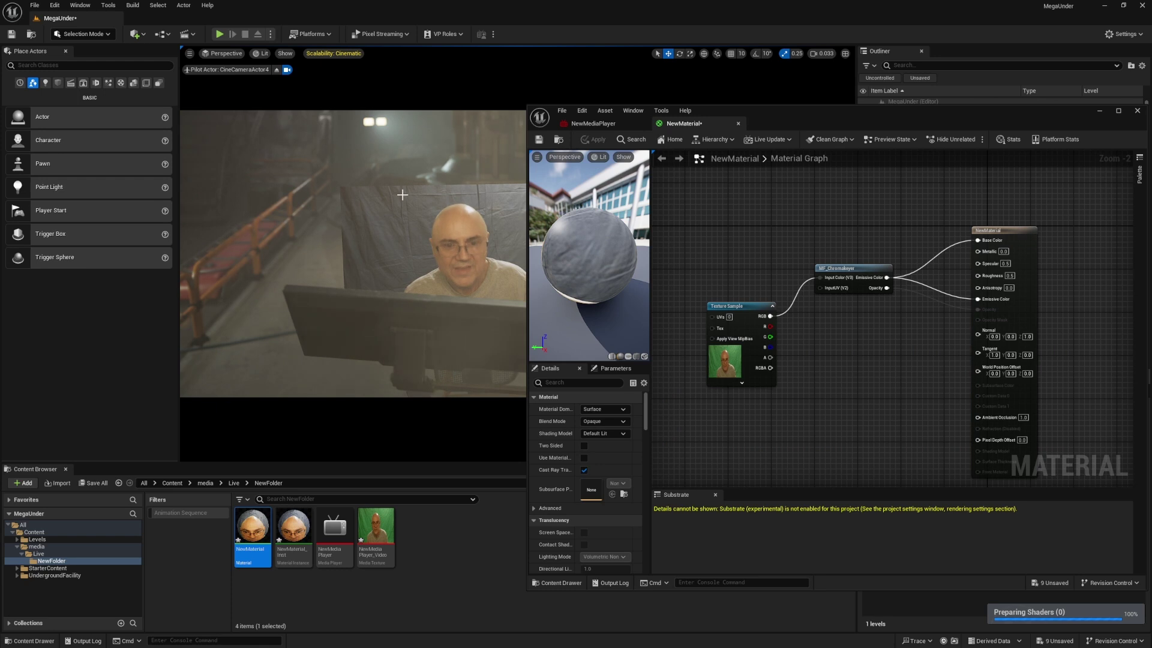
# - Set the blend mode of NewMaterial to Translucent and apply the change
pyautogui.click(607, 436)
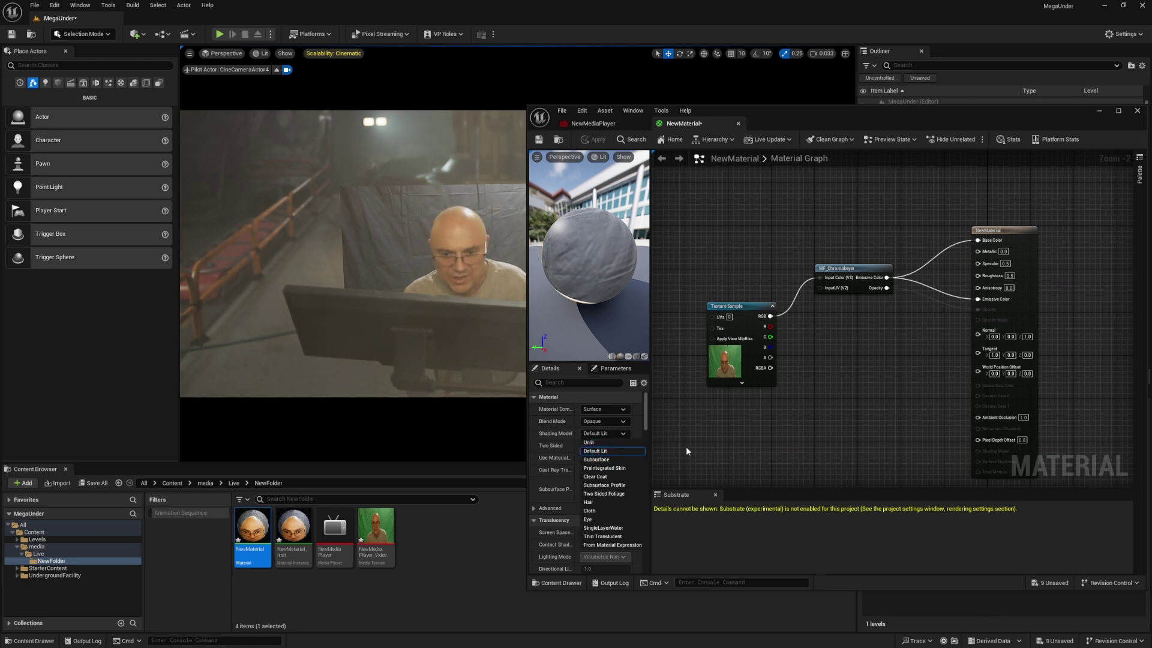
pyautogui.click(686, 446)
pyautogui.click(601, 421)
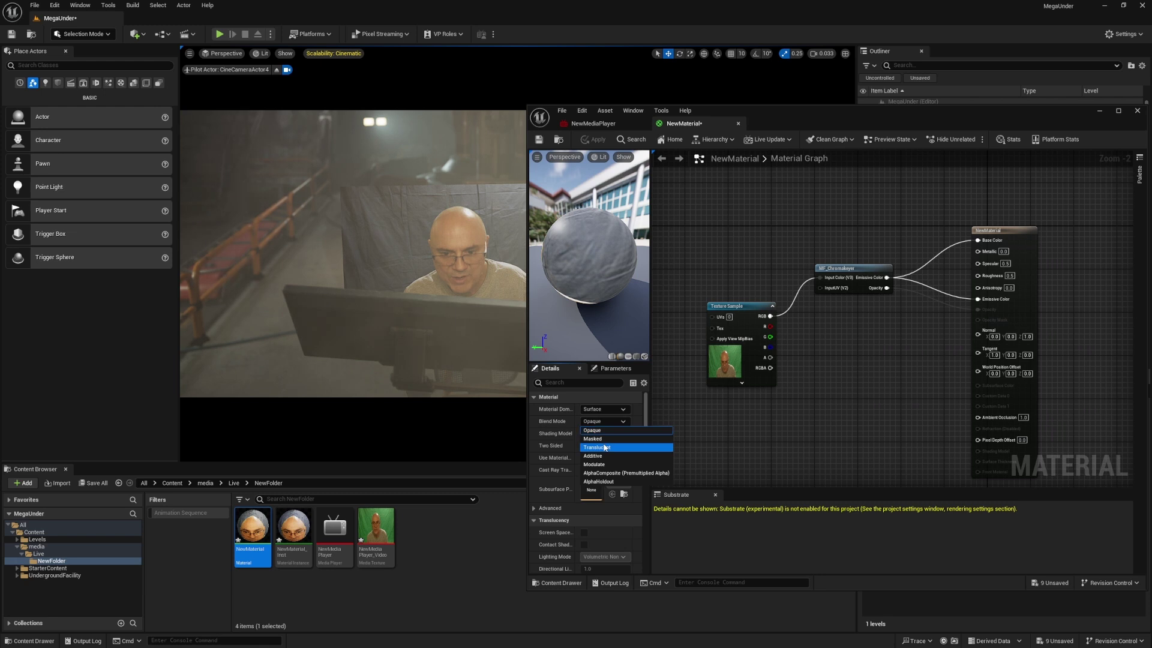
pyautogui.click(604, 447)
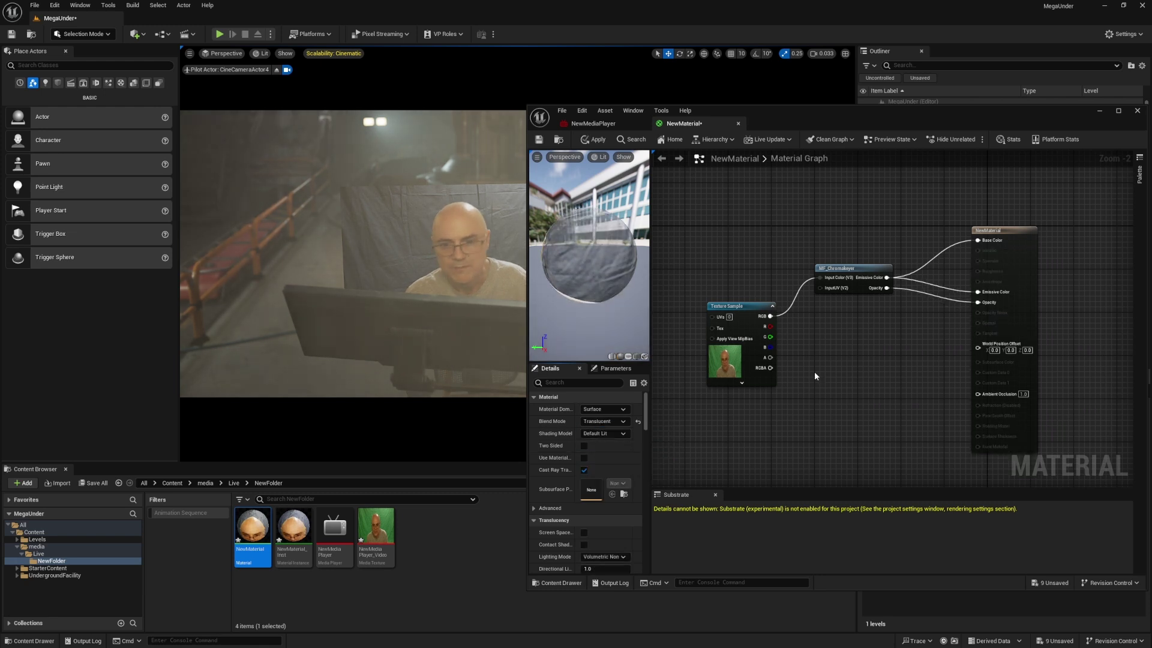
pyautogui.click(595, 140)
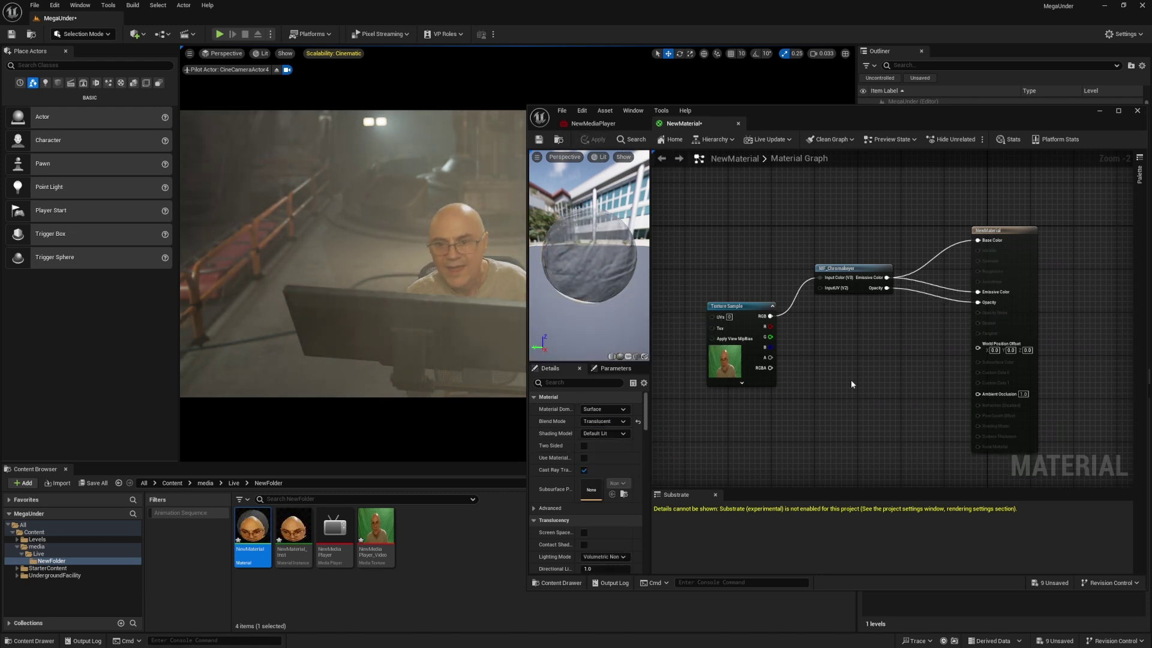
# - Tidy the material graph by moving the Texture Sample node up beside MF_Chromakeyer and nudging the keyer node slightly
pyautogui.scroll(2, 861, 321)
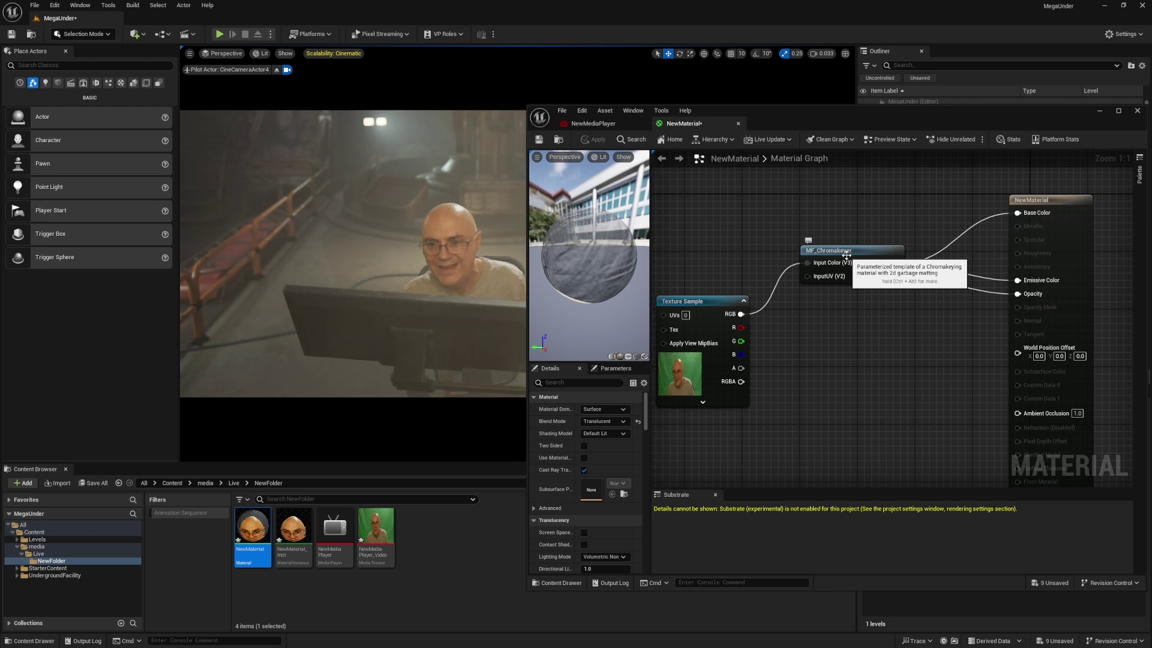
pyautogui.click(844, 268)
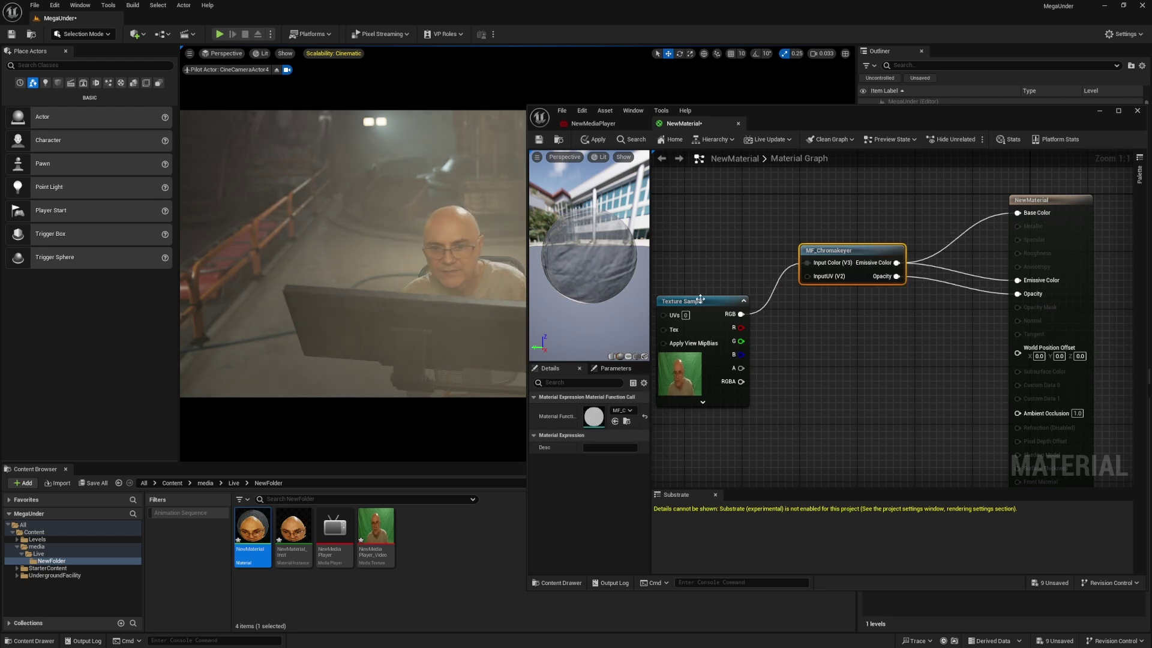
pyautogui.moveTo(700, 298); pyautogui.dragTo(715, 277)
pyautogui.moveTo(849, 254); pyautogui.dragTo(849, 254)
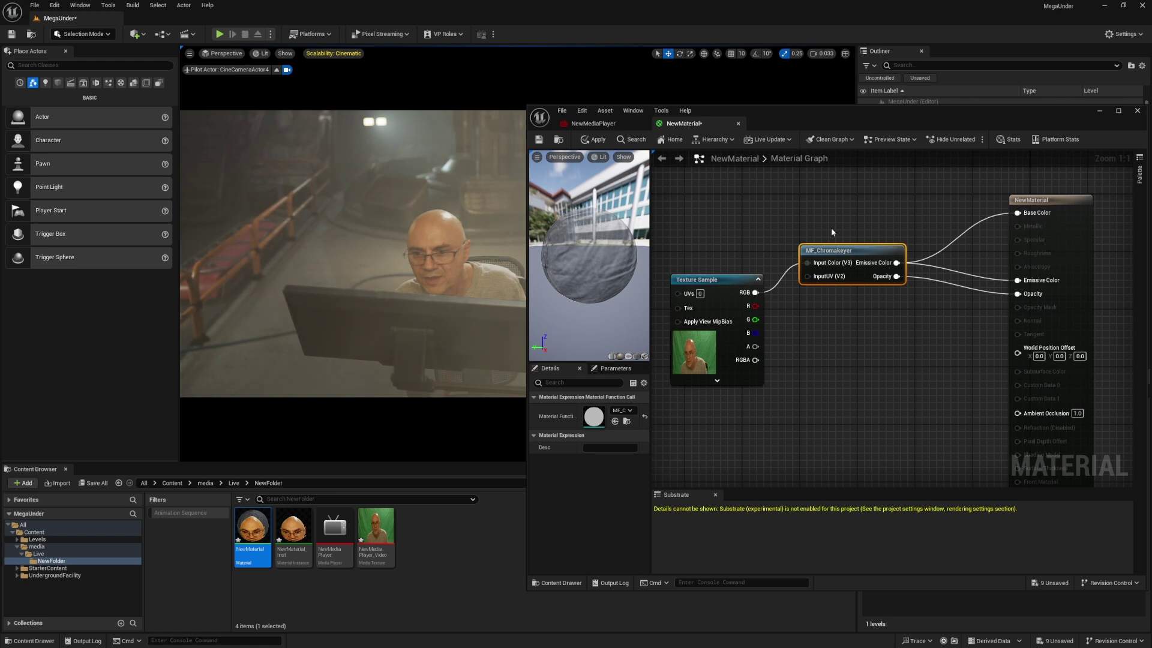
pyautogui.moveTo(839, 252); pyautogui.dragTo(847, 252)
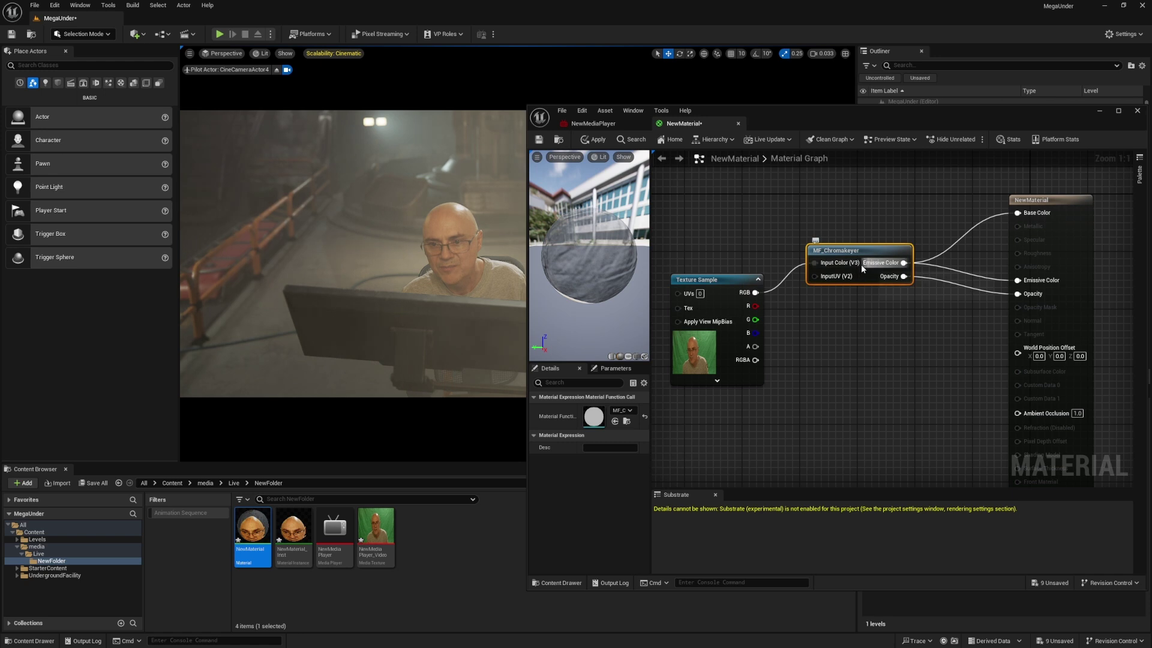
# - Connect the MF_Chromakeyer Emissive Color and Opacity outputs to the matching NewMaterial inputs, and close the material editor
pyautogui.moveTo(903, 262); pyautogui.dragTo(1017, 280)
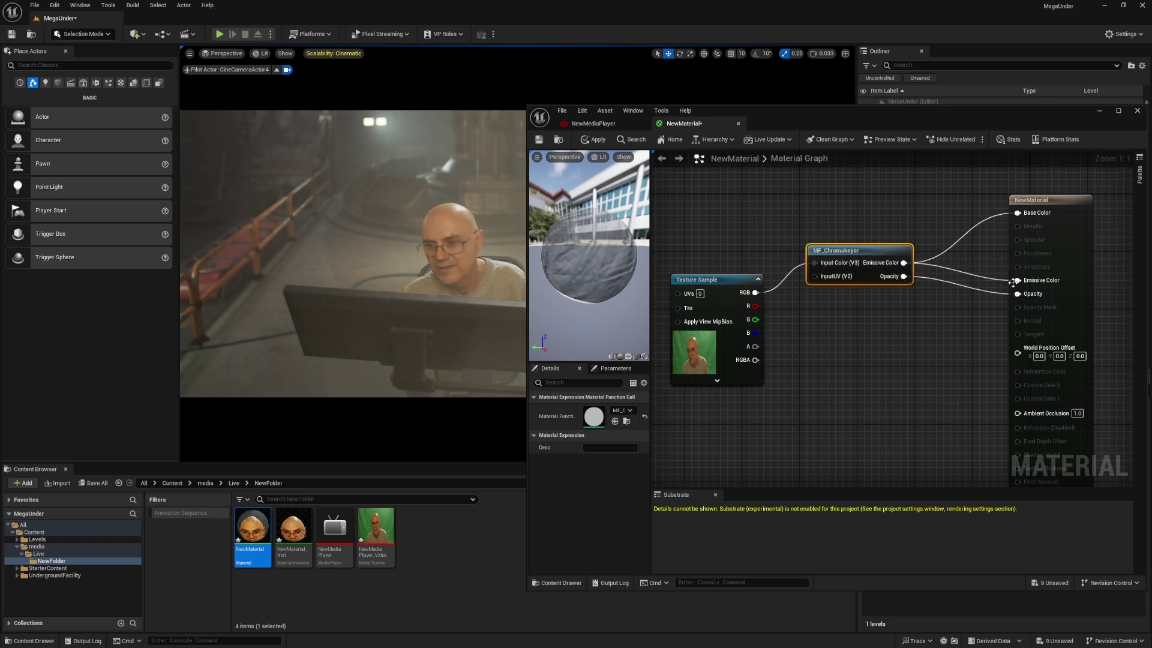
pyautogui.moveTo(903, 276); pyautogui.dragTo(1016, 294)
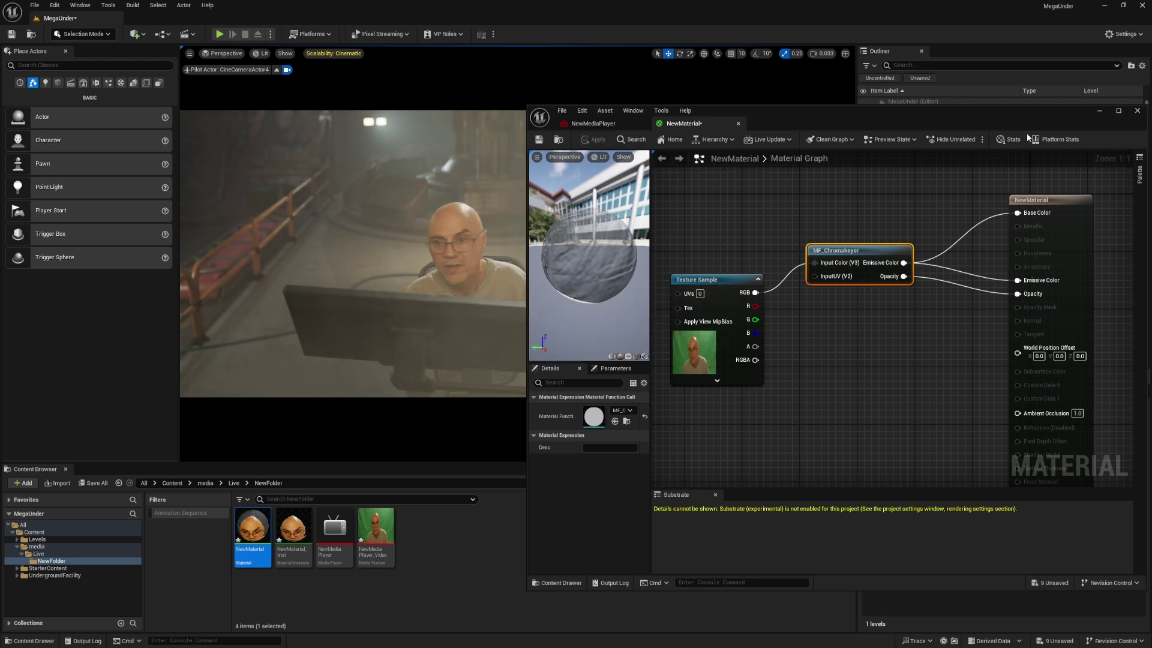
pyautogui.moveTo(1118, 105); pyautogui.dragTo(1026, 115)
pyautogui.click(1048, 121)
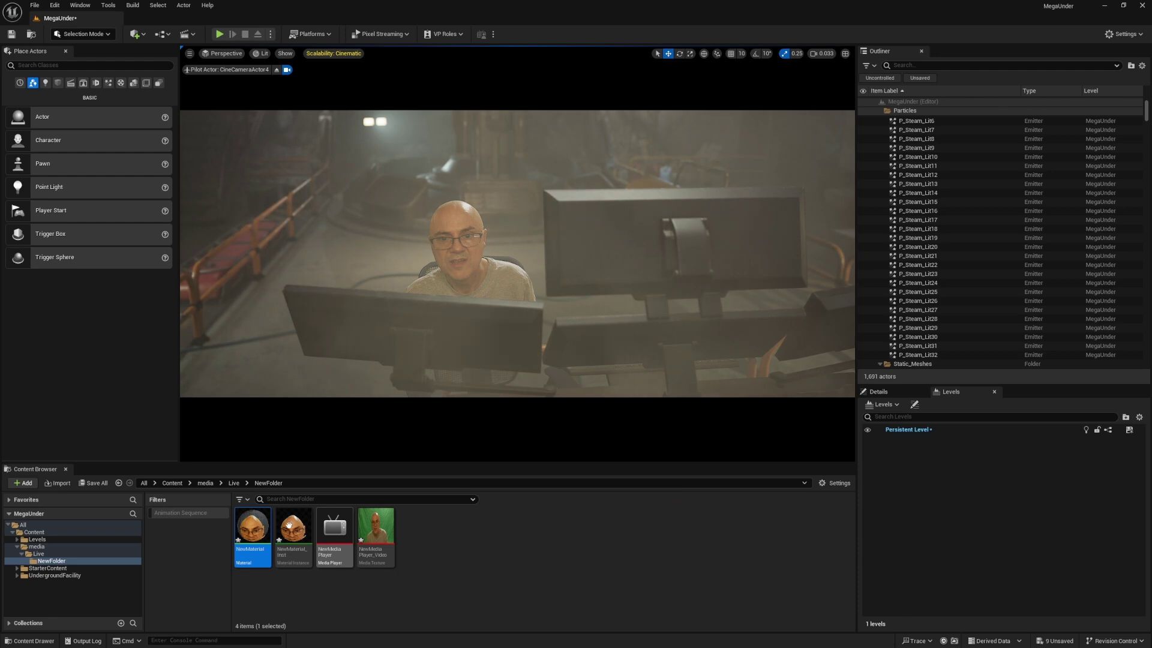
# - Open NewMediaPlayer, start the USB Video capture device feed, and move the player window out of the way
pyautogui.click(335, 526)
pyautogui.doubleClick(335, 526)
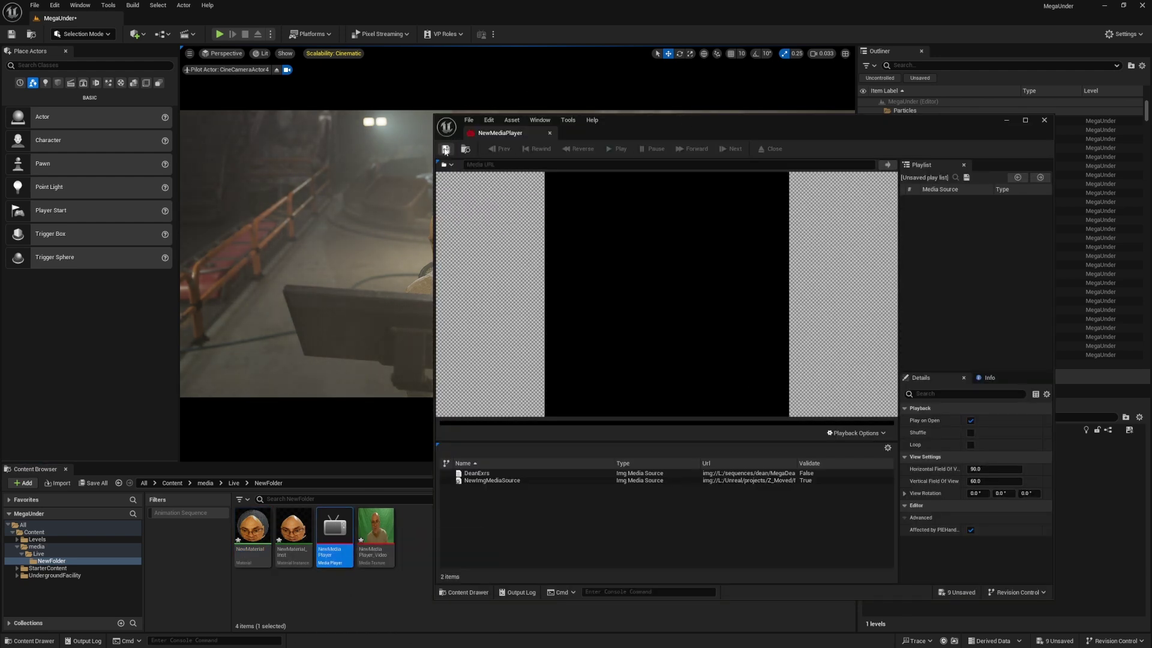
pyautogui.click(528, 201)
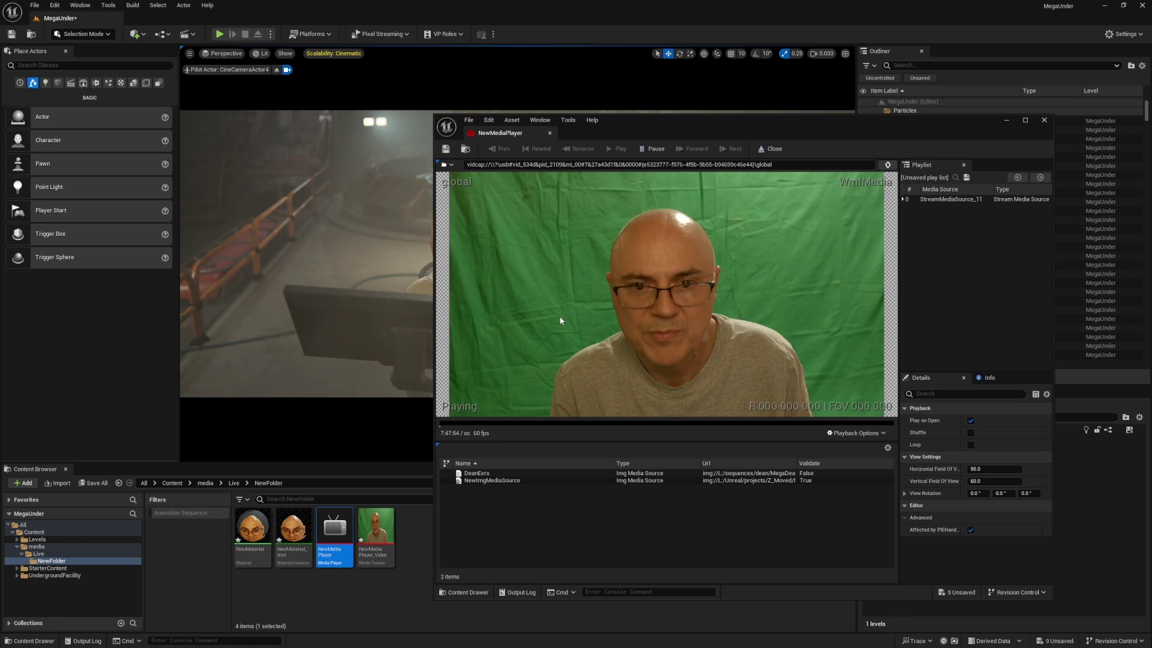
pyautogui.moveTo(710, 129); pyautogui.dragTo(652, 141)
pyautogui.click(440, 242)
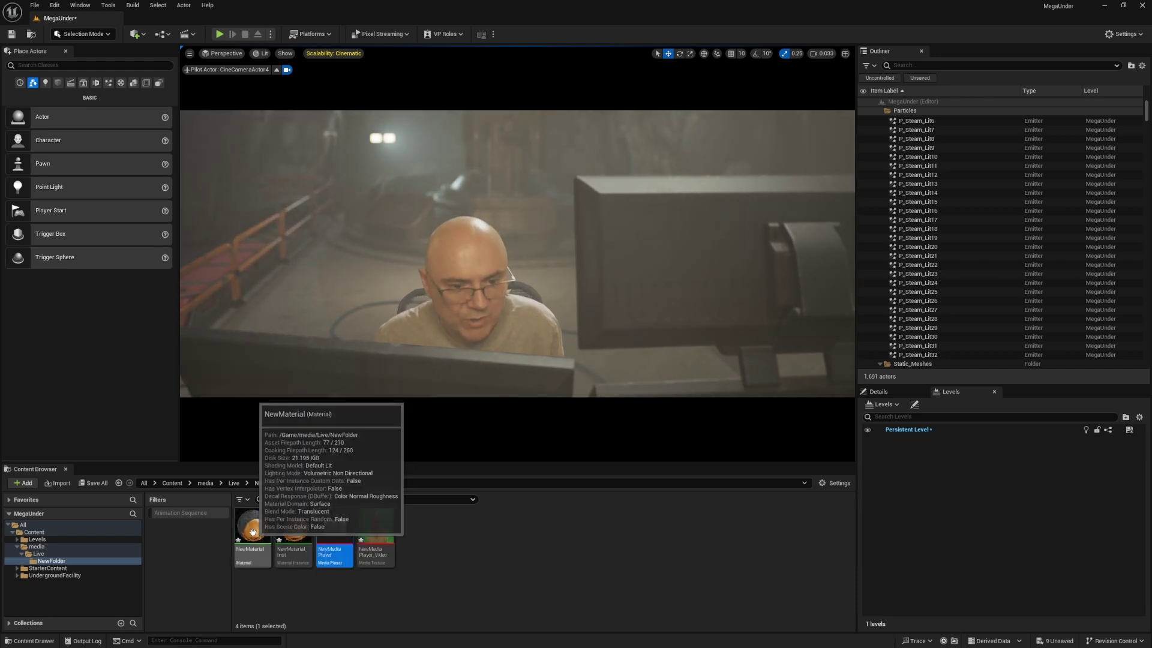
# - Create a material instance from NewMaterial in the NewFolder content folder
pyautogui.click(250, 534)
pyautogui.rightClick(251, 534)
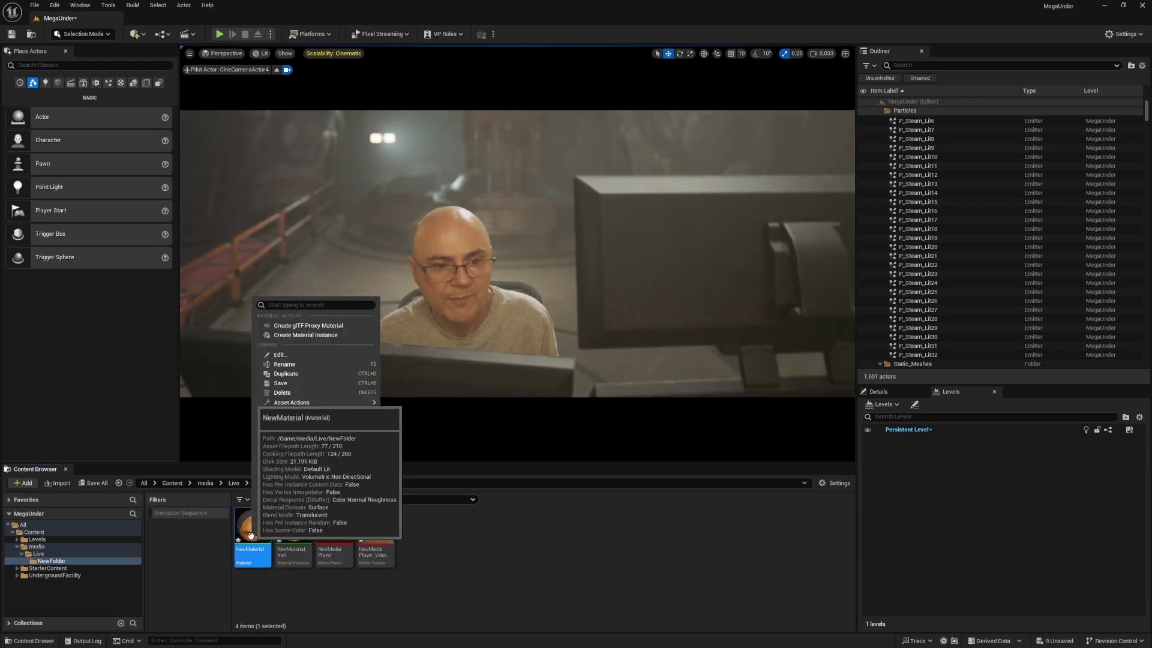
pyautogui.click(298, 335)
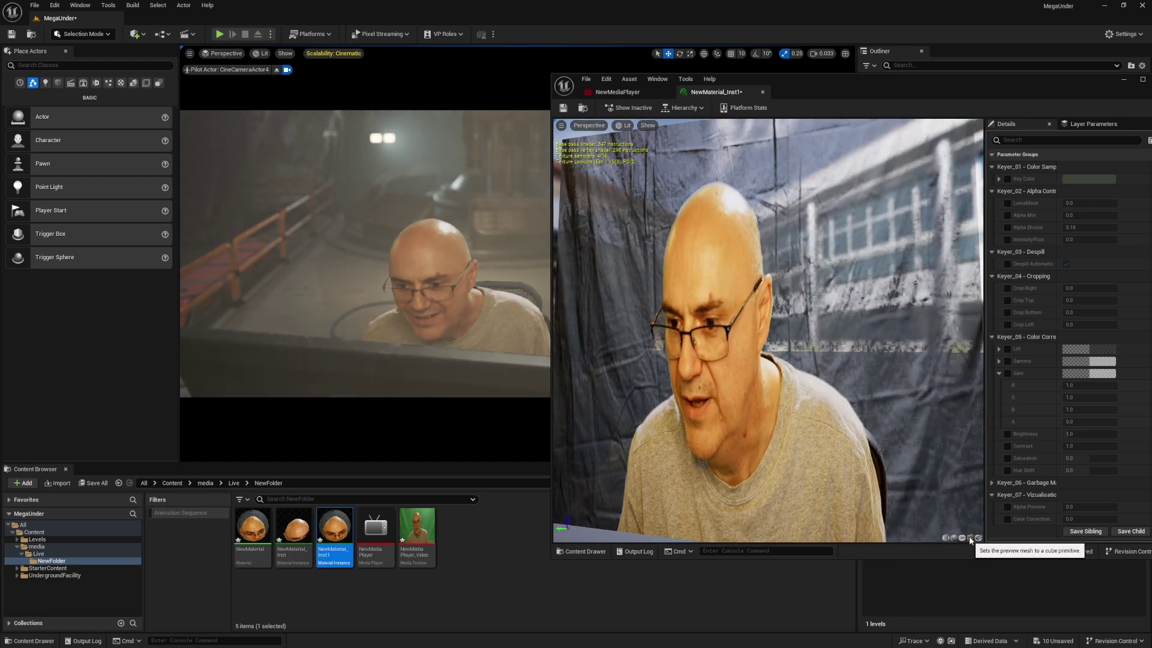
# - Set the preview mesh of NewMaterial_Inst1 to a plane, and reposition the instance editor so its parameters are fully accessible
pyautogui.click(961, 538)
pyautogui.scroll(5, 809, 410)
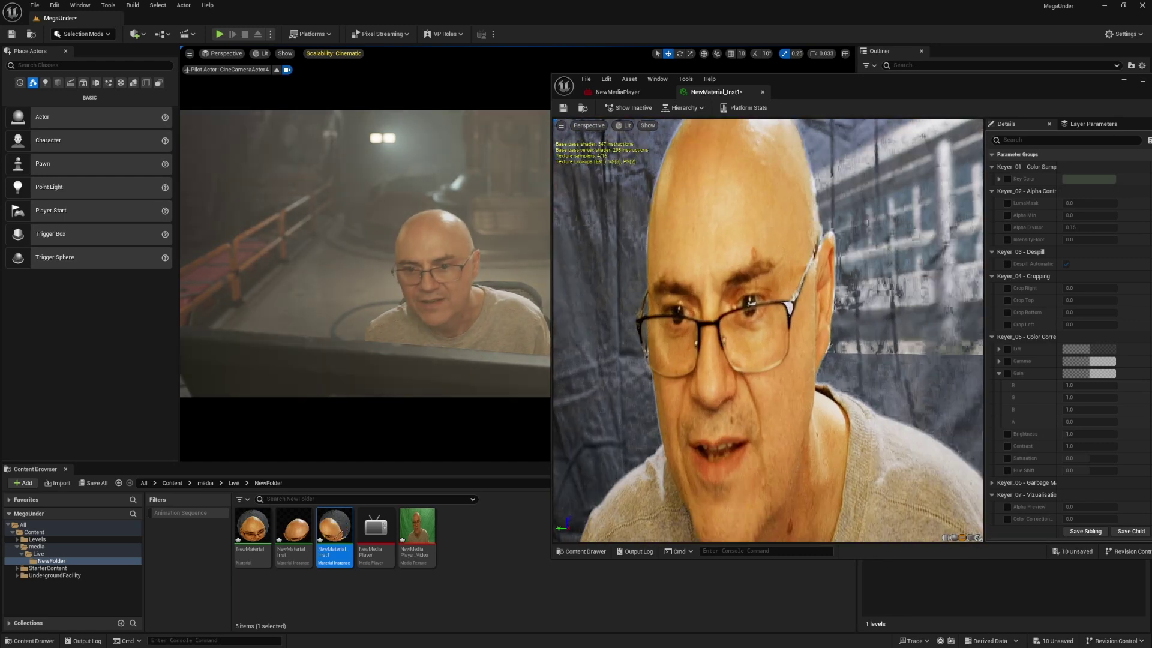
pyautogui.scroll(-3, 808, 408)
pyautogui.scroll(3, 811, 407)
pyautogui.scroll(-4, 811, 406)
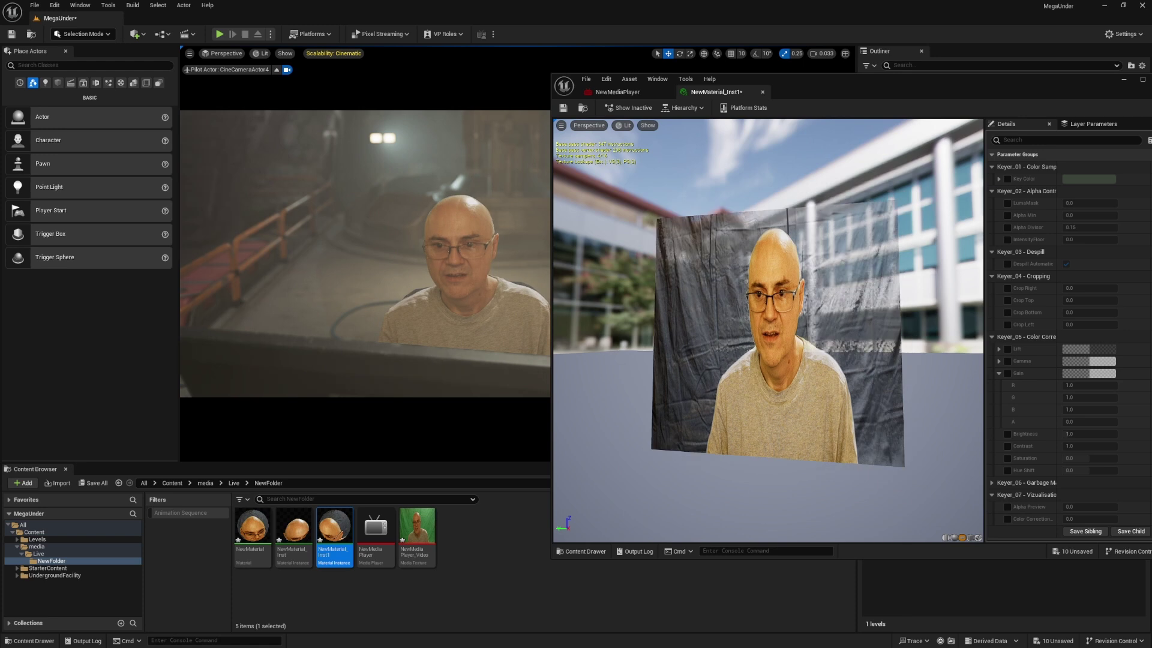
pyautogui.scroll(2, 861, 138)
pyautogui.moveTo(857, 91); pyautogui.dragTo(733, 122)
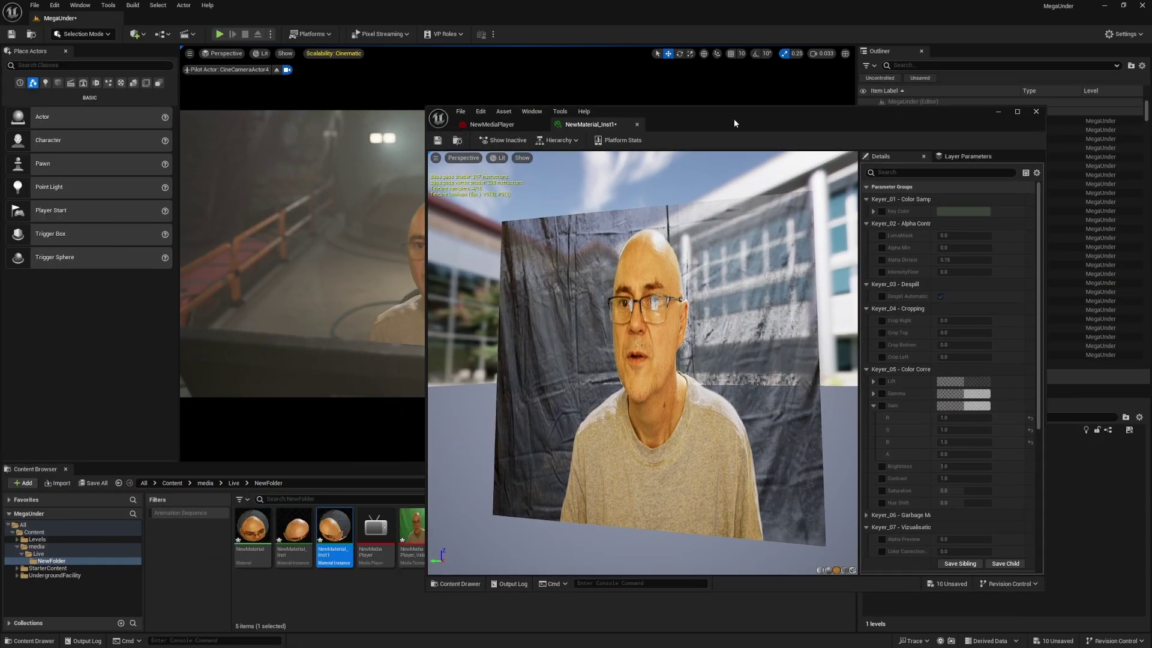
# - Override the Key Color of the material instance with a saturated green, hex sRGB 459137FF
pyautogui.click(881, 211)
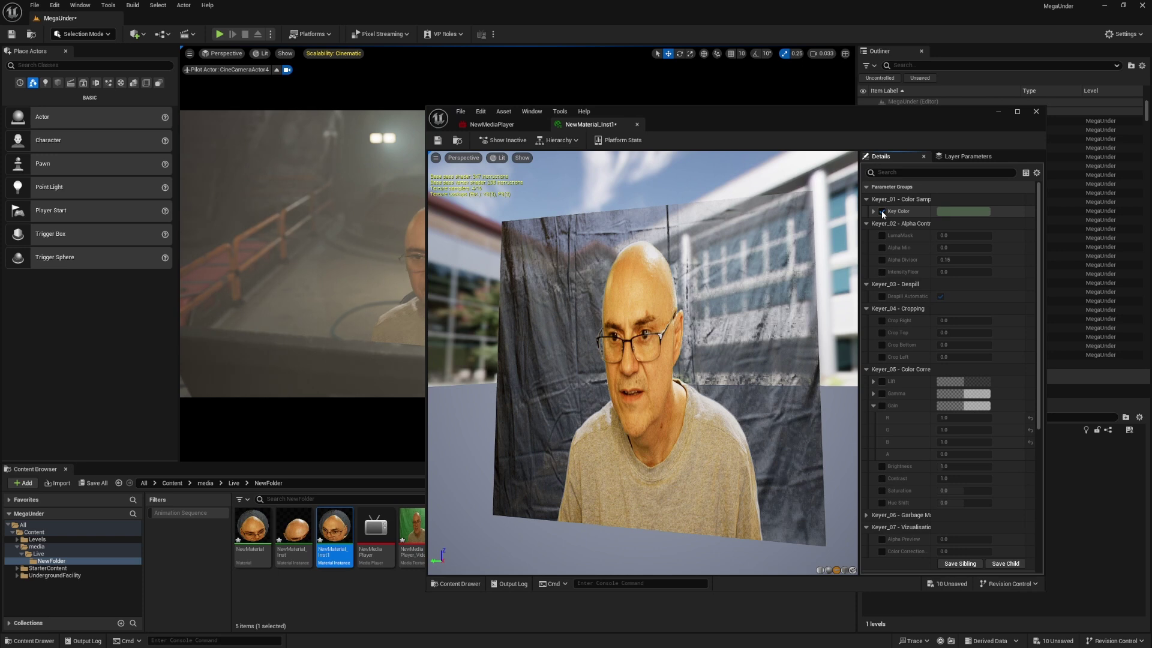
pyautogui.click(963, 212)
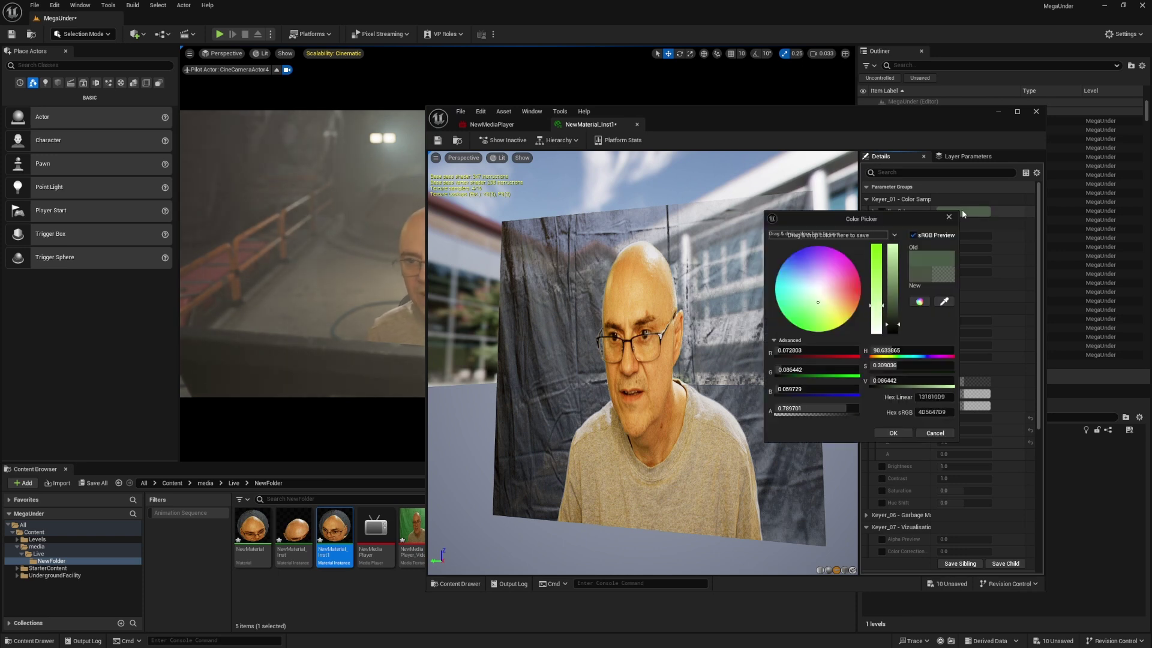
pyautogui.moveTo(876, 302)
pyautogui.mouseDown()
pyautogui.moveTo(875, 243)
pyautogui.moveTo(876, 288)
pyautogui.moveTo(876, 257)
pyautogui.mouseUp()
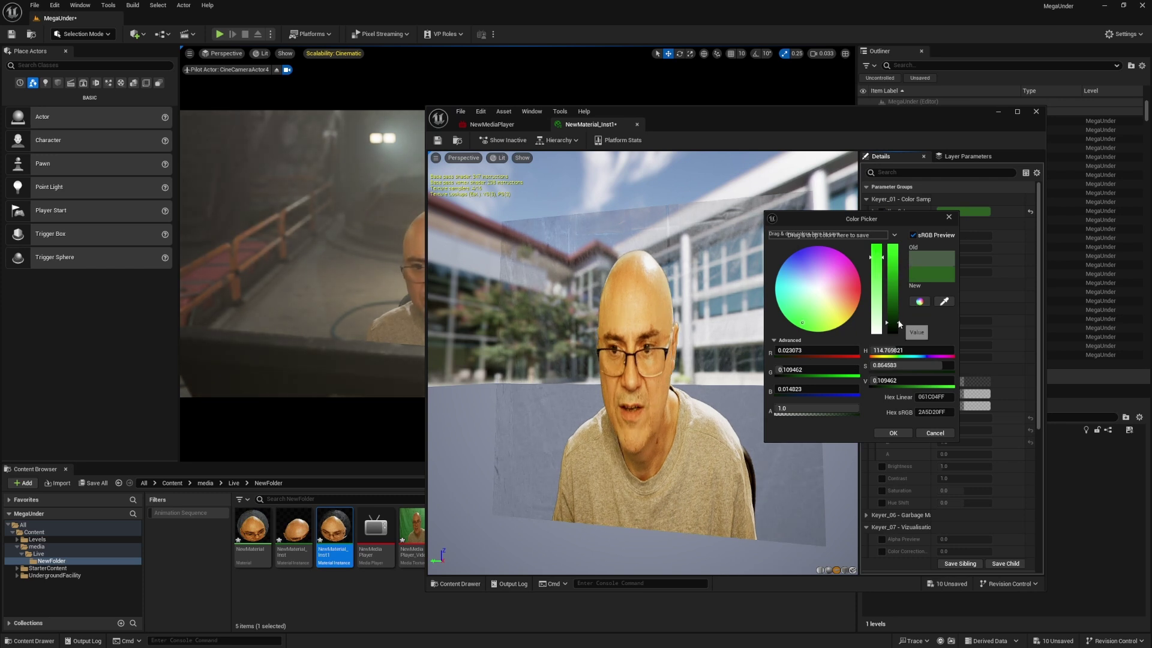
pyautogui.moveTo(900, 324); pyautogui.dragTo(898, 308)
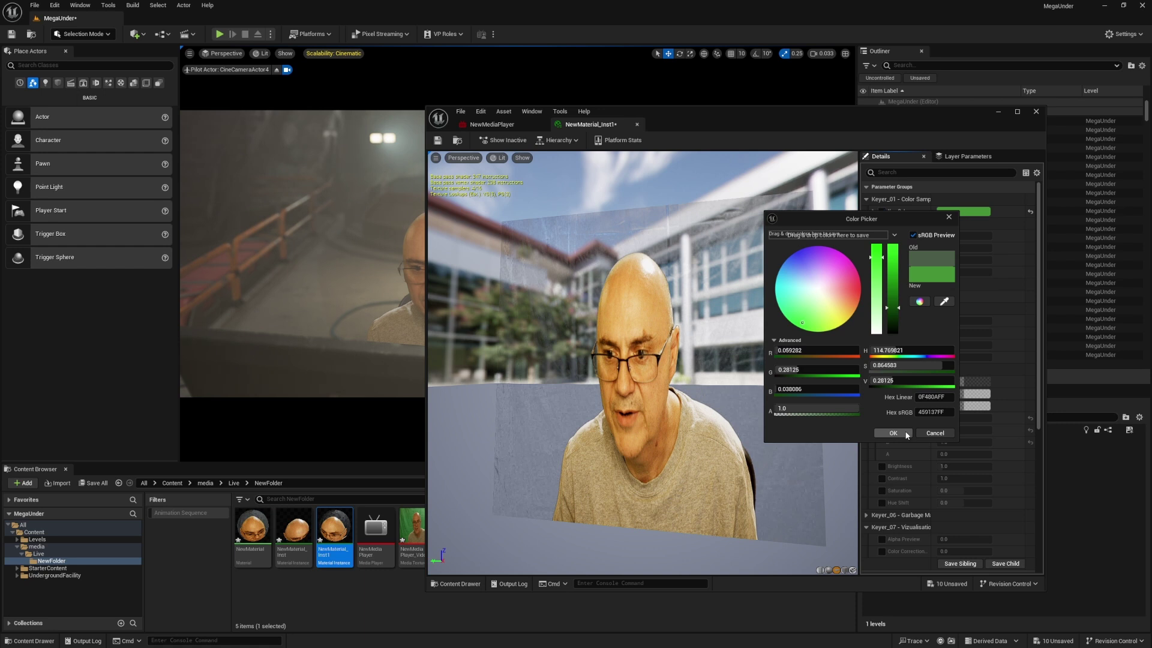
pyautogui.click(893, 433)
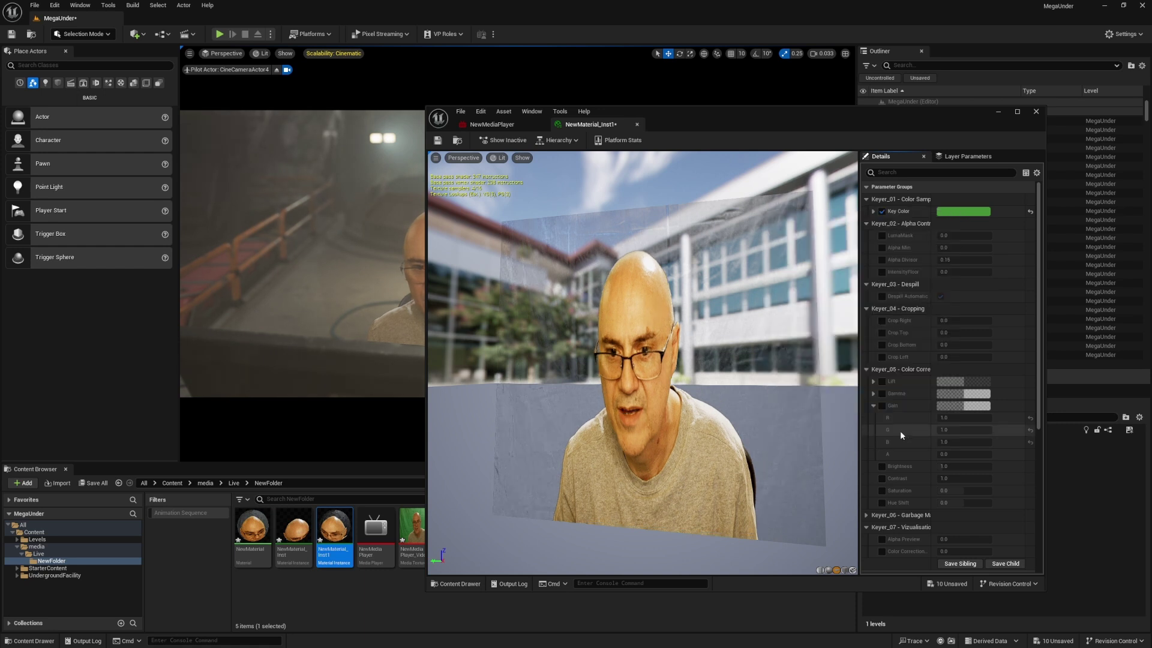
# - Enable the Alpha Min and Alpha Divisor overrides, and raise Alpha Min to about 0.056 to clean up the key
pyautogui.click(880, 247)
pyautogui.click(881, 259)
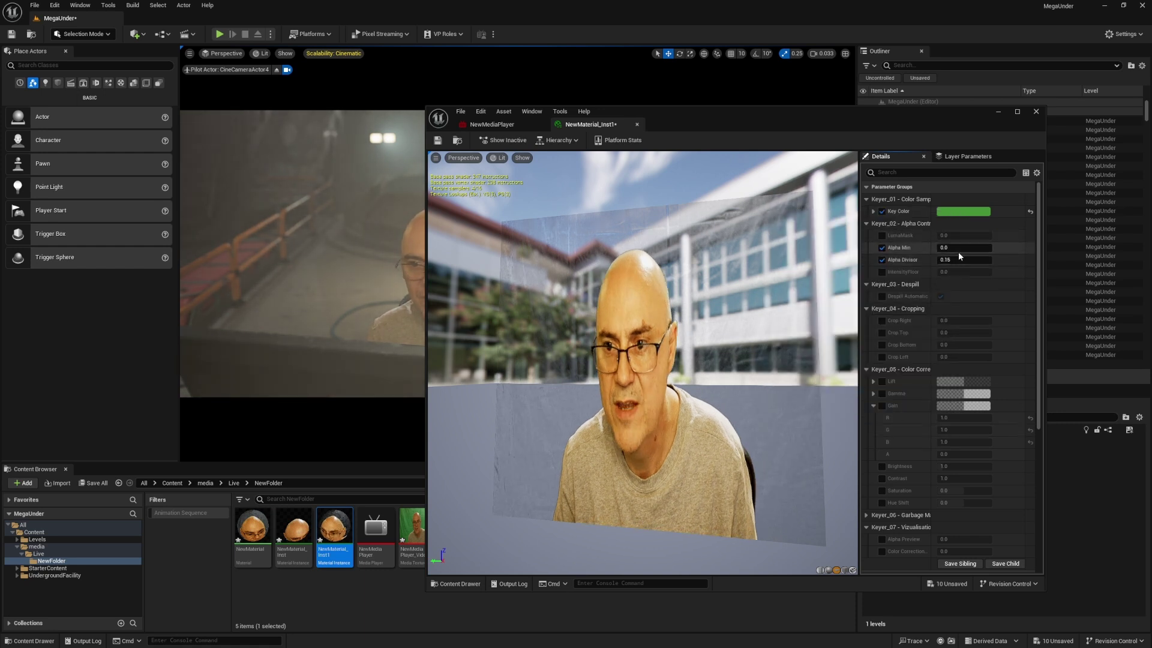
pyautogui.moveTo(964, 247)
pyautogui.mouseDown()
pyautogui.moveTo(981, 247)
pyautogui.moveTo(979, 262)
pyautogui.mouseUp()
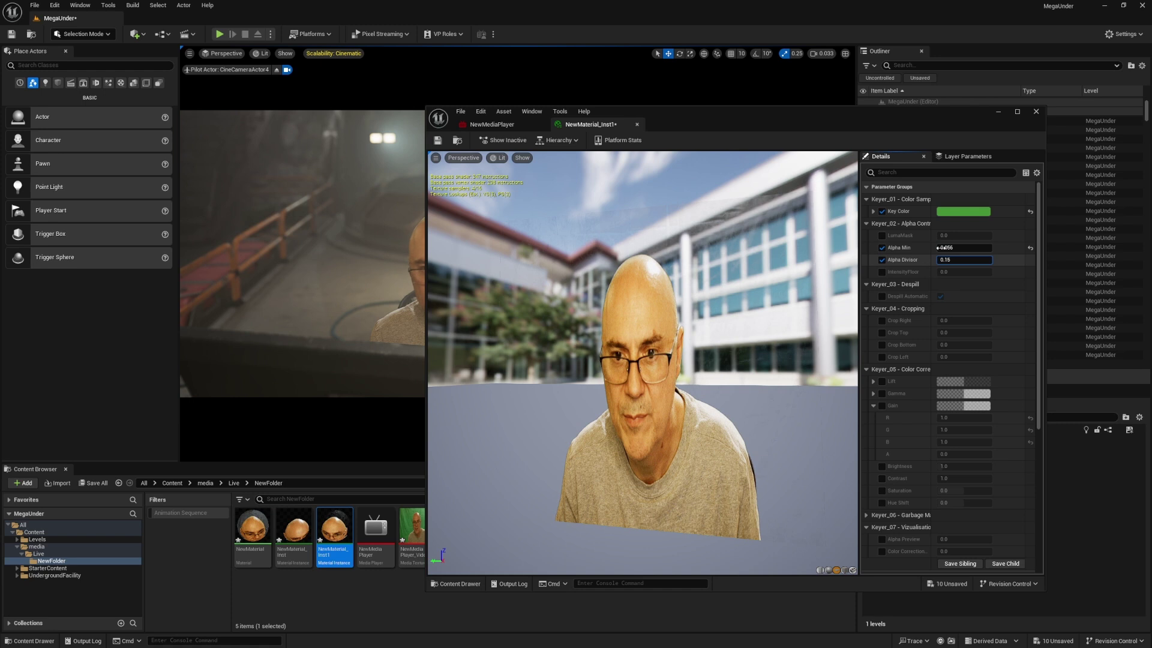
pyautogui.click(523, 295)
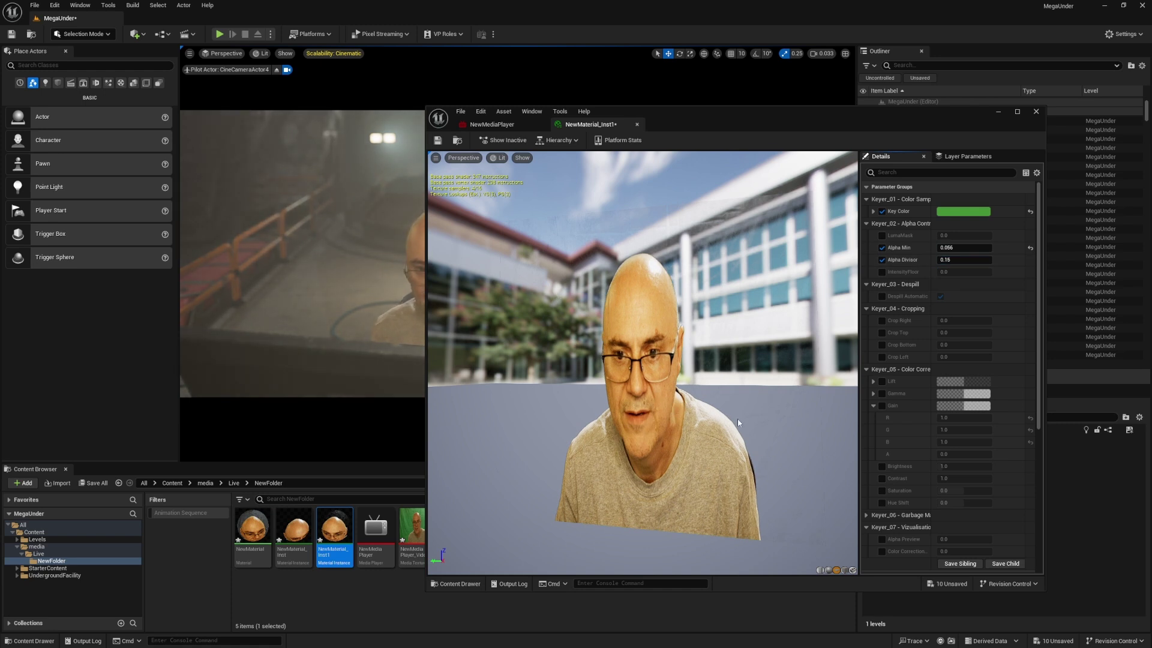
# - Enable the Color Correction visualisation parameter of the material instance and set it to 1
pyautogui.scroll(-5, 906, 405)
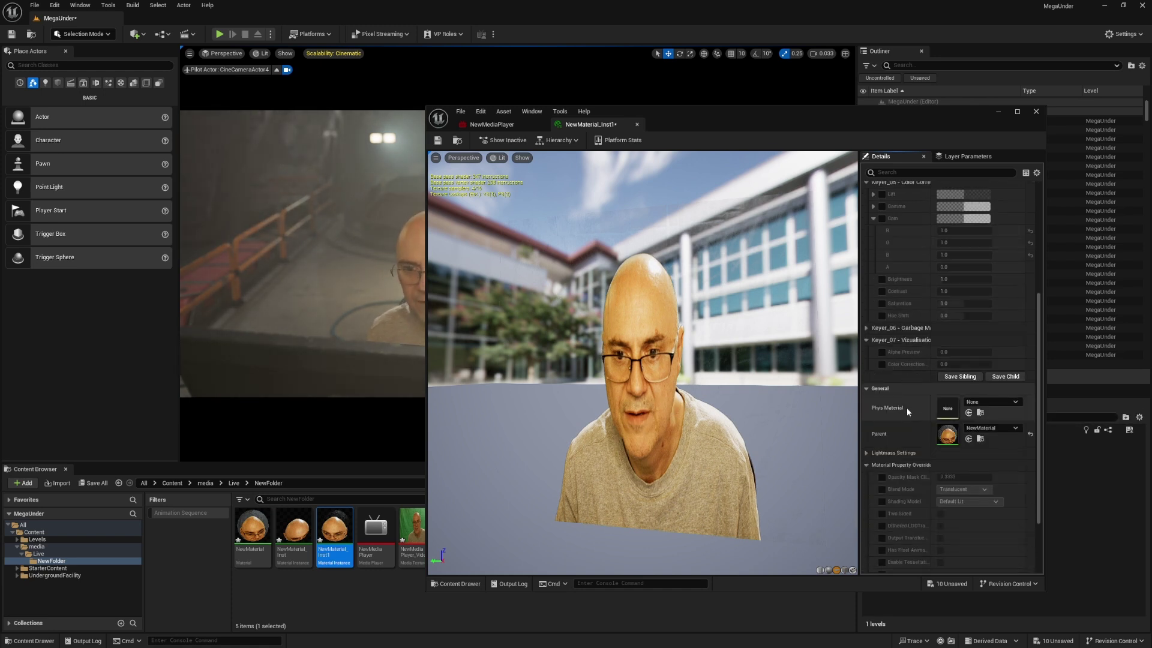
pyautogui.scroll(1, 893, 391)
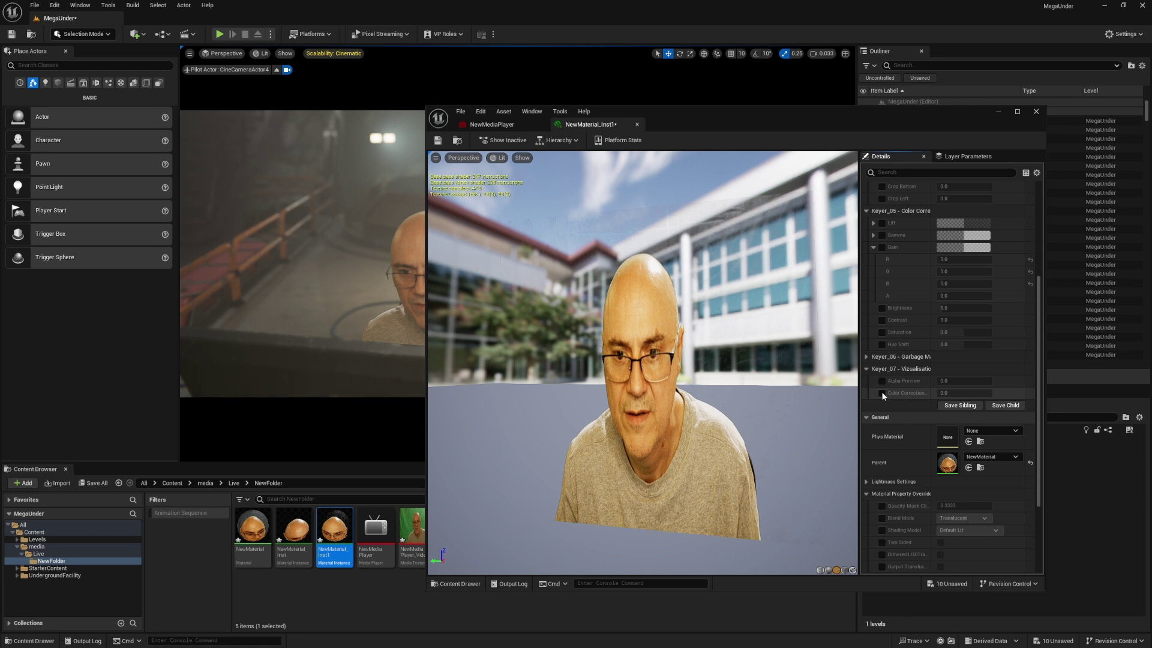
pyautogui.click(881, 393)
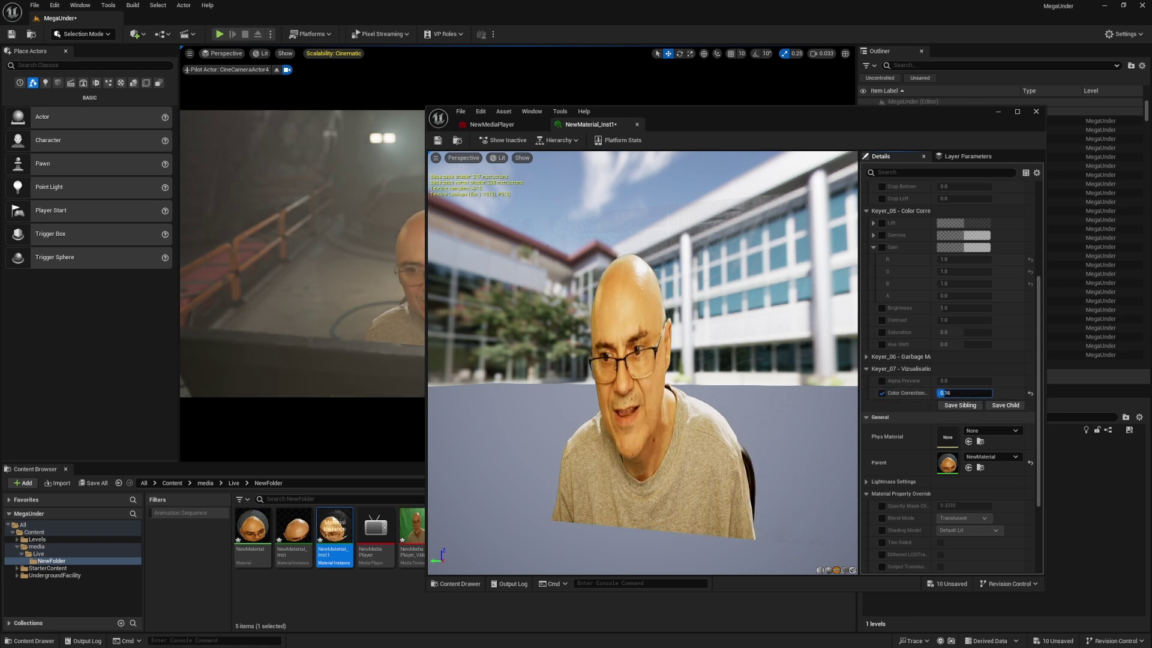
pyautogui.click(941, 392)
pyautogui.write('1')
pyautogui.press('Return')
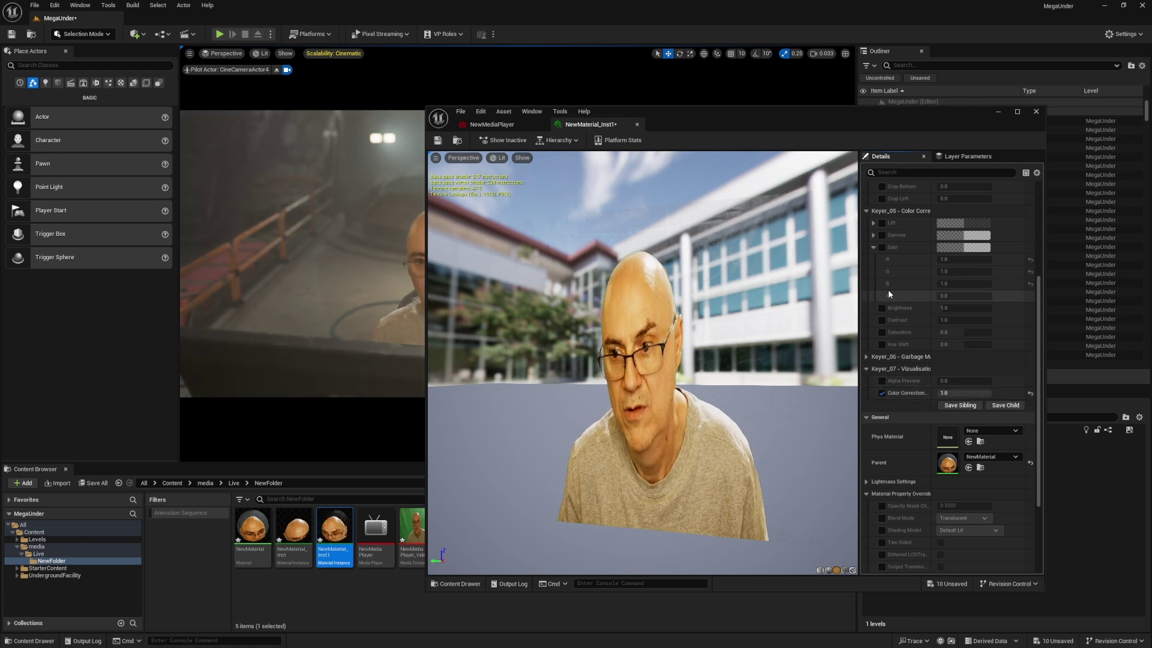
# - Override Gain with about 0.87 red, 0.88 green and 1.2 blue, and save and close the material instance
pyautogui.scroll(1, 888, 222)
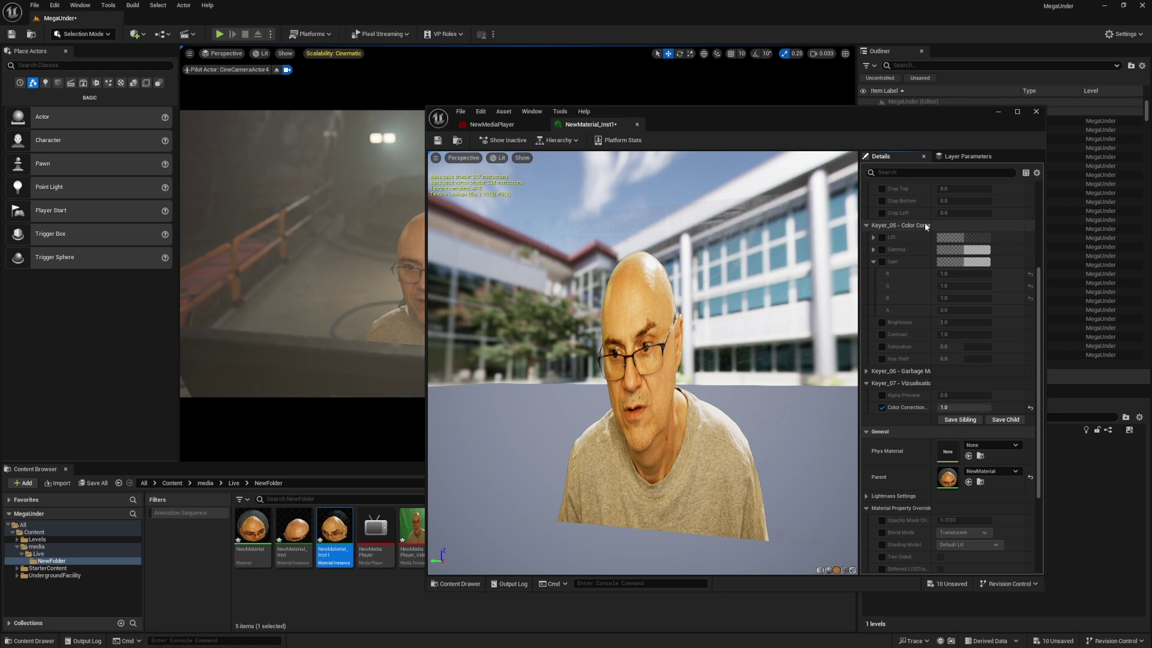
pyautogui.click(881, 262)
pyautogui.moveTo(960, 273)
pyautogui.mouseDown()
pyautogui.moveTo(989, 285)
pyautogui.moveTo(943, 298)
pyautogui.moveTo(980, 297)
pyautogui.moveTo(948, 273)
pyautogui.mouseUp()
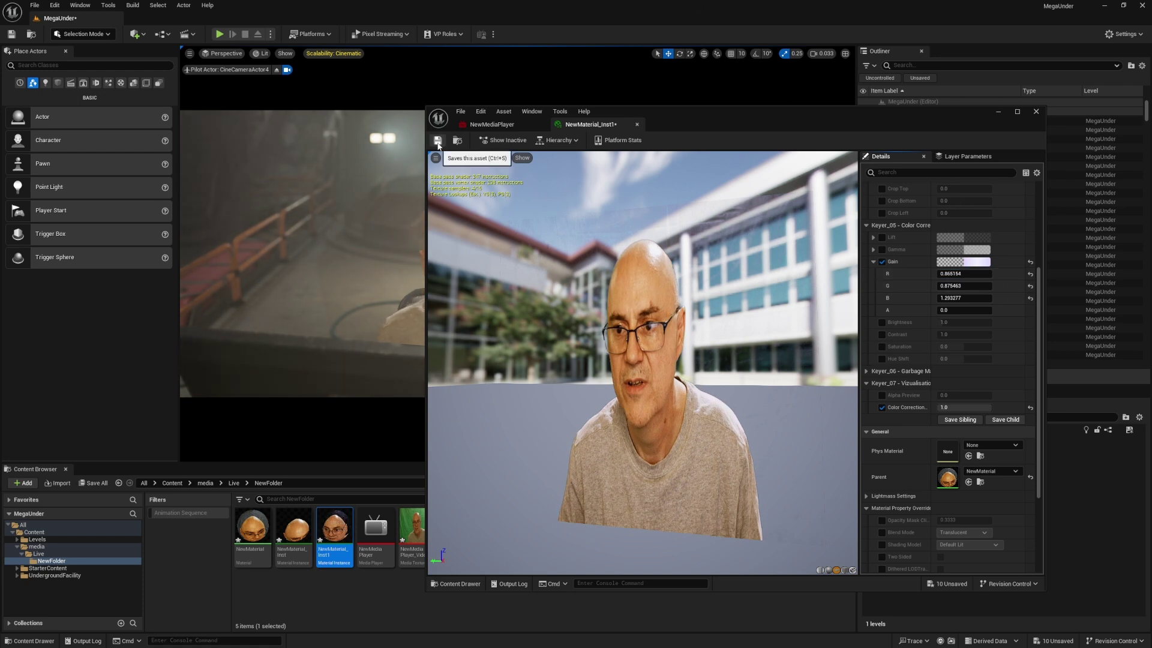
pyautogui.click(1037, 111)
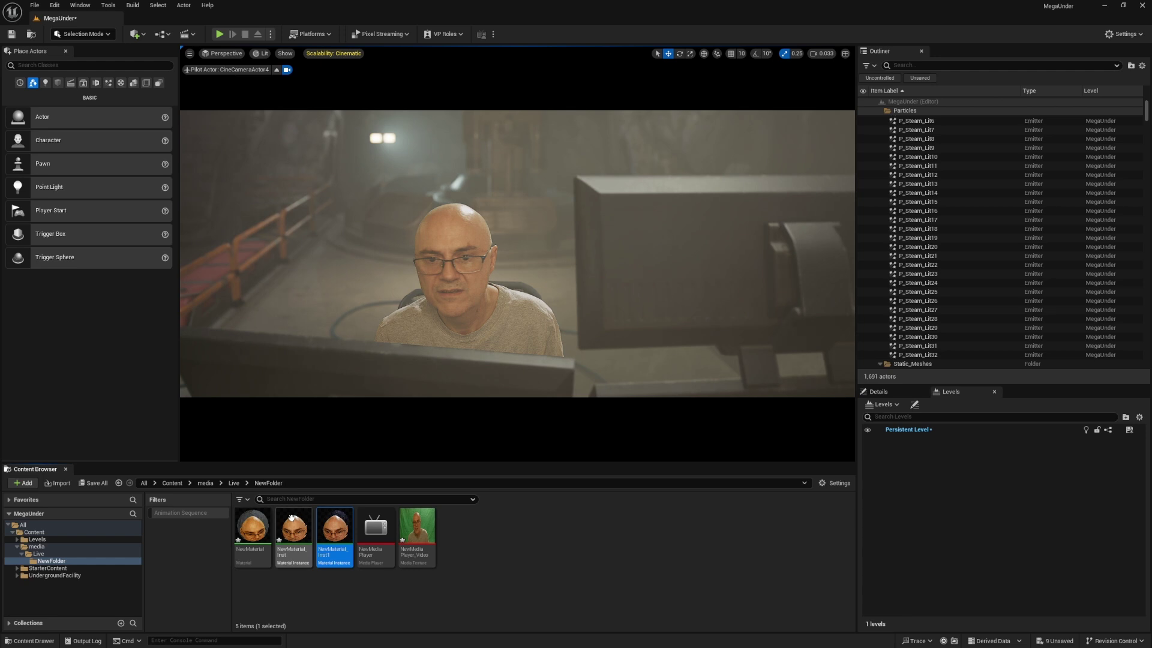
# - Assign NewMaterial_Inst to the live actor's video plane in the viewport
pyautogui.moveTo(291, 519); pyautogui.dragTo(293, 543)
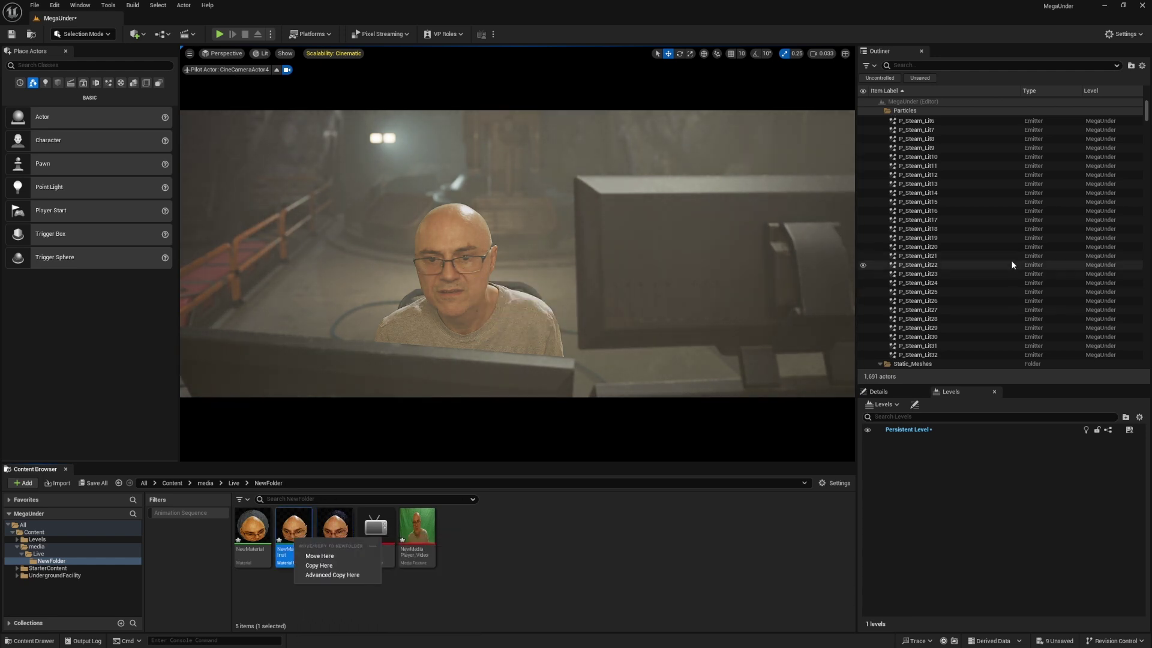
pyautogui.scroll(4, 1138, 120)
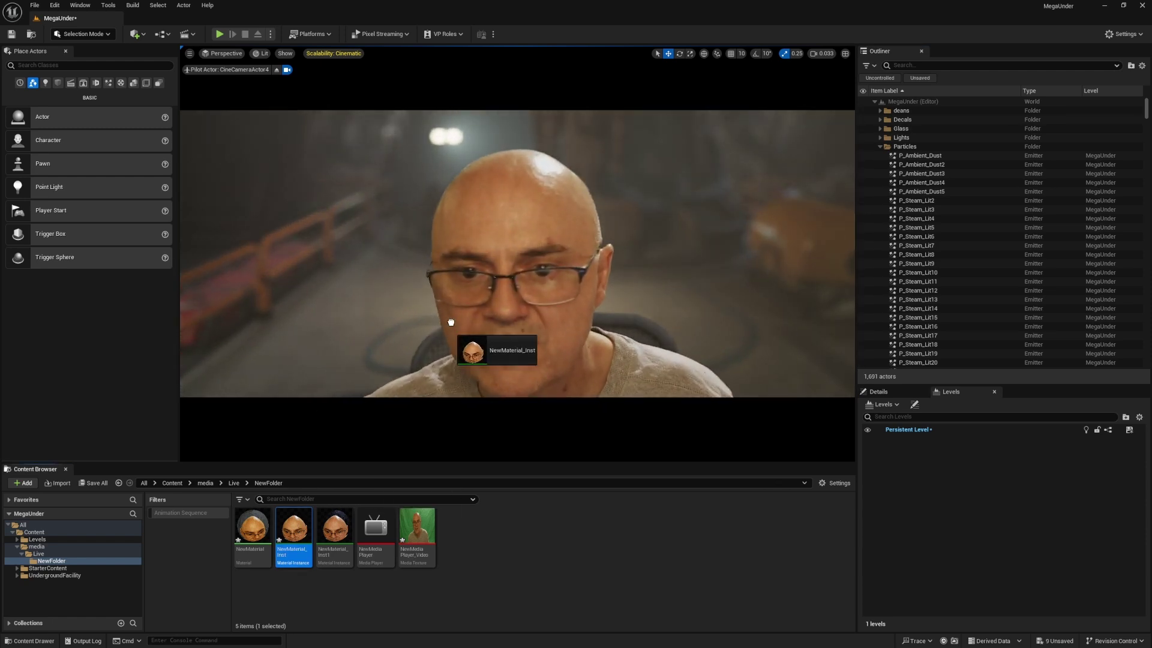
pyautogui.moveTo(450, 322); pyautogui.dragTo(497, 231)
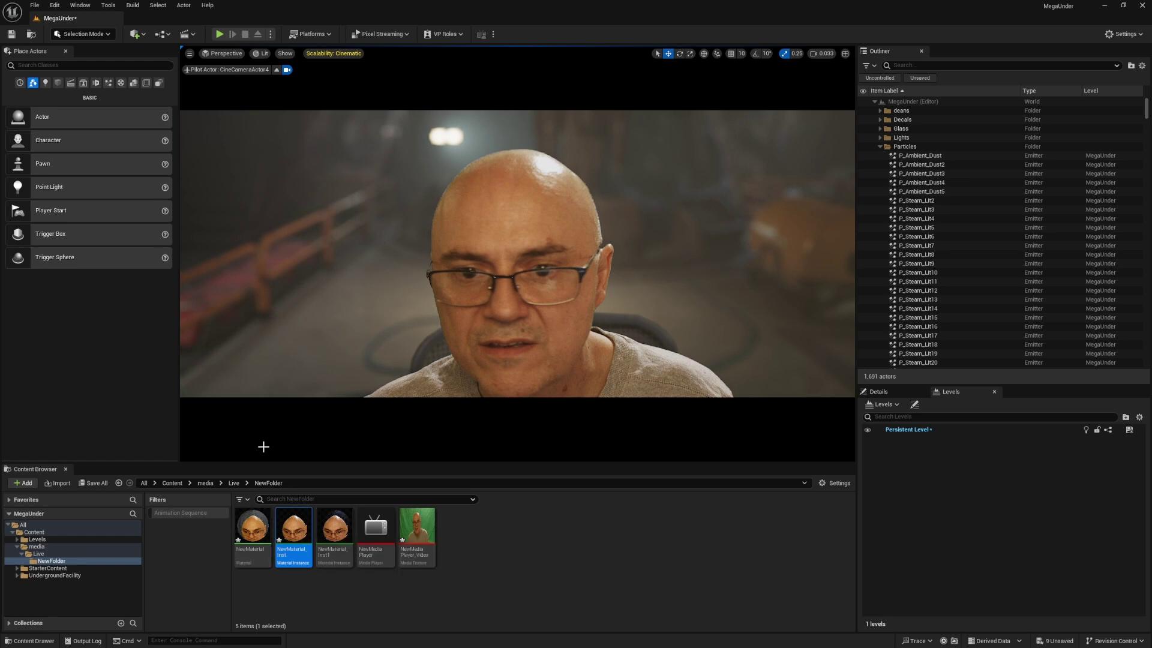
# - Reopen NewMediaPlayer, restart the USB Video feed, and move its window clear of the viewport
pyautogui.doubleClick(358, 554)
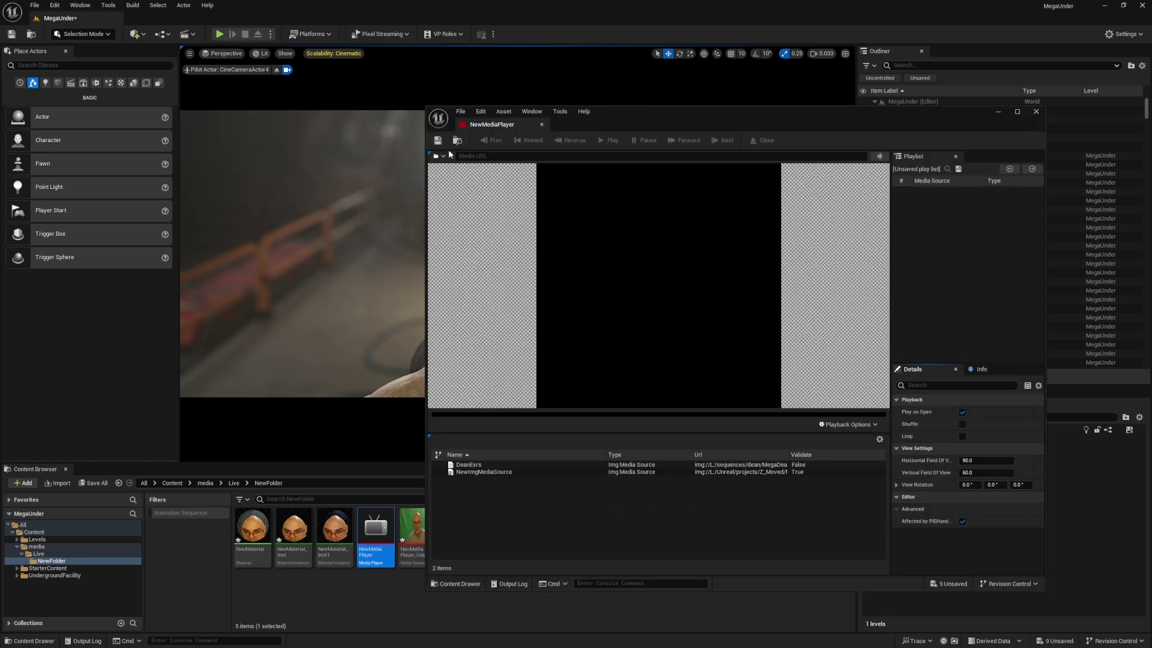
pyautogui.moveTo(453, 193)
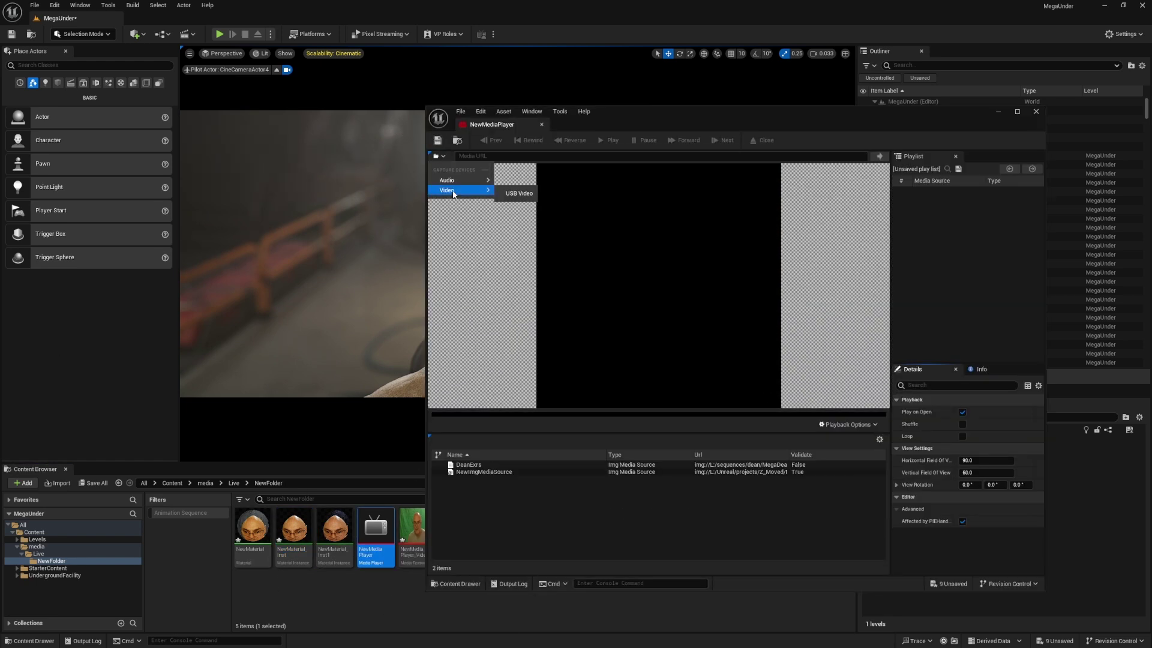
pyautogui.click(512, 194)
pyautogui.moveTo(645, 114); pyautogui.dragTo(0, 183)
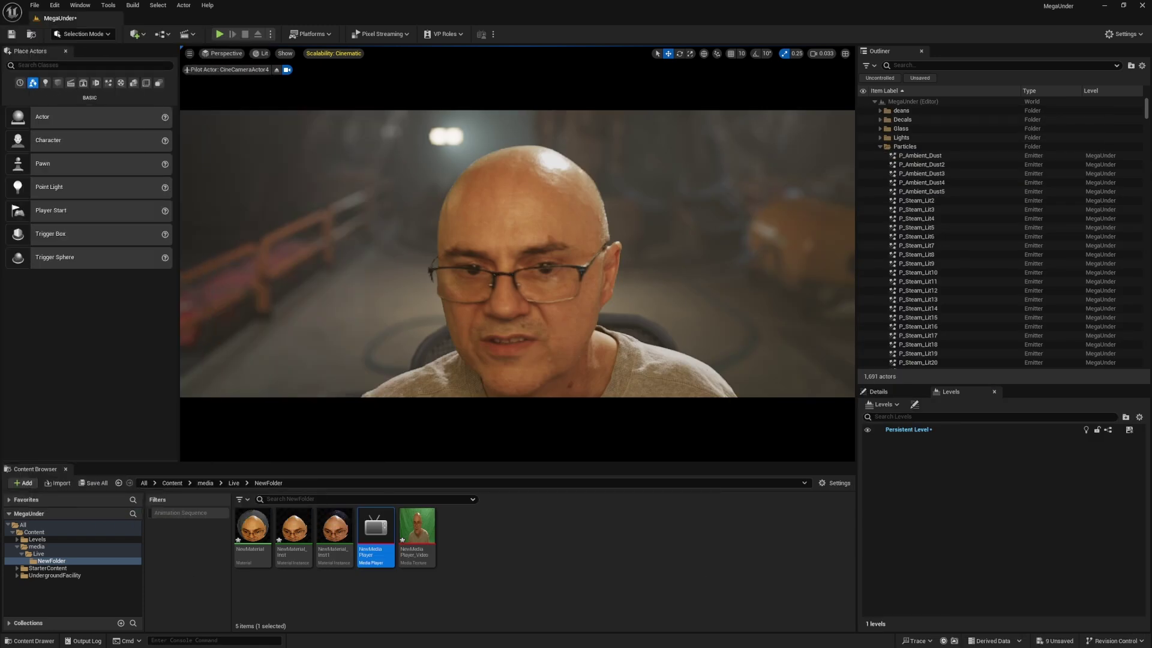